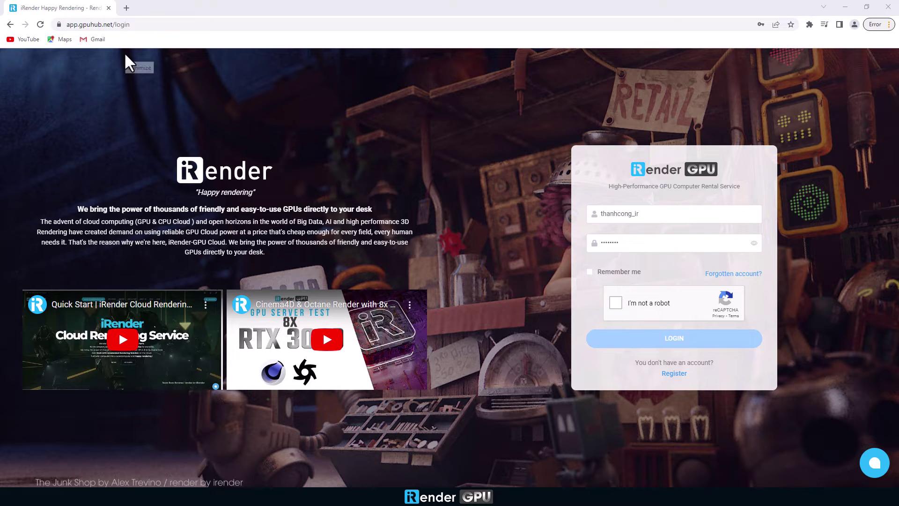
Step: Pass the reCAPTCHA check, log in to the GPU console and save the password
left_click(618, 304)
left_click(673, 339)
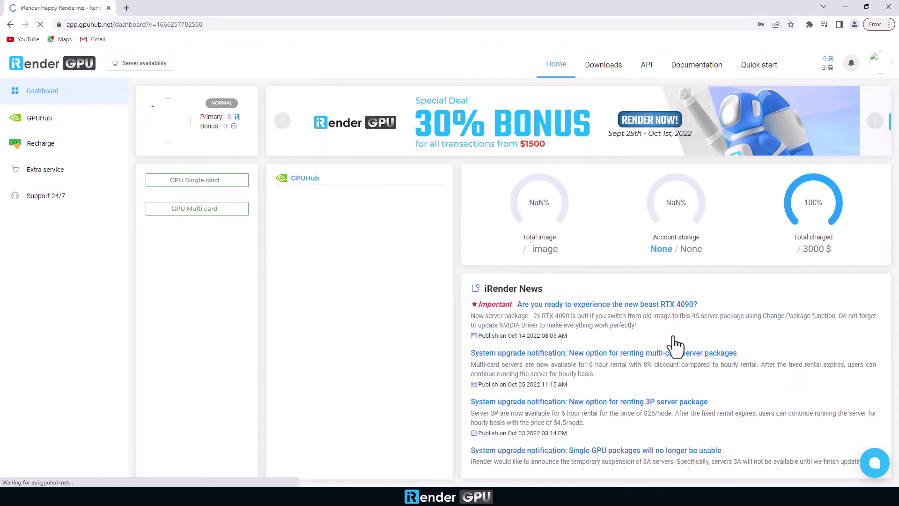
left_click(747, 156)
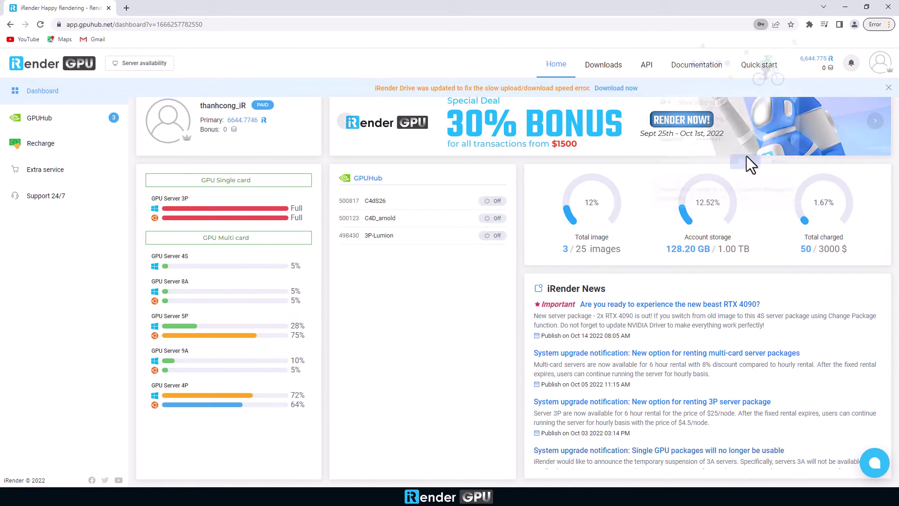
Step: Create a new image named '2x RTX4090' on the 2x-card GPU Server 4S package
left_click(52, 122)
left_click(188, 125)
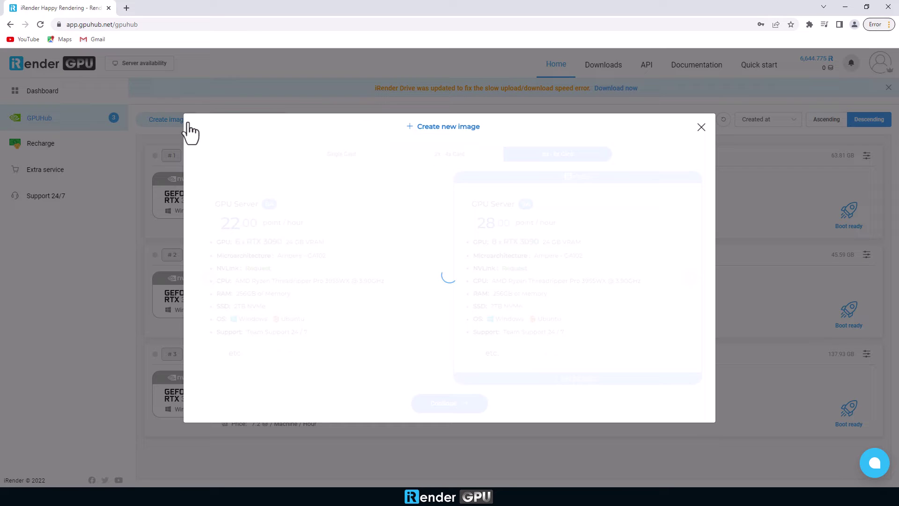
left_click(447, 155)
left_click(267, 257)
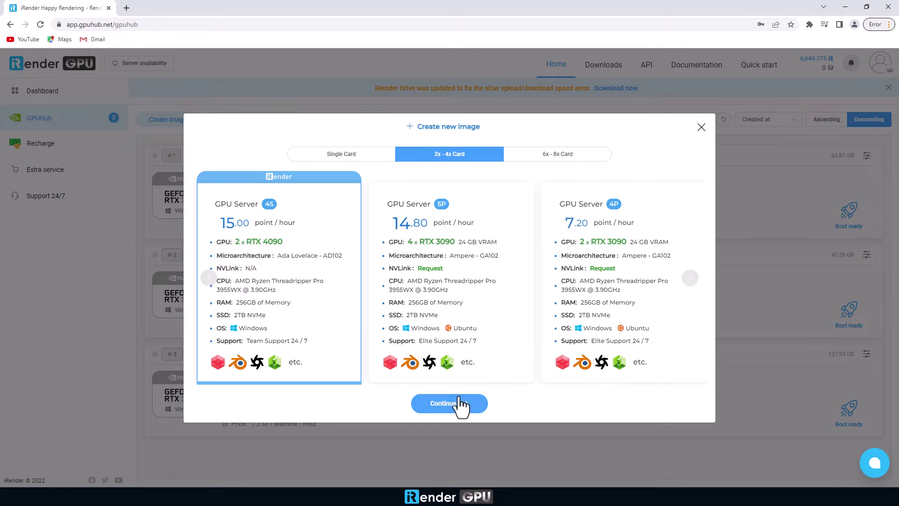
left_click(458, 405)
left_click(352, 261)
type("2x RTX4090")
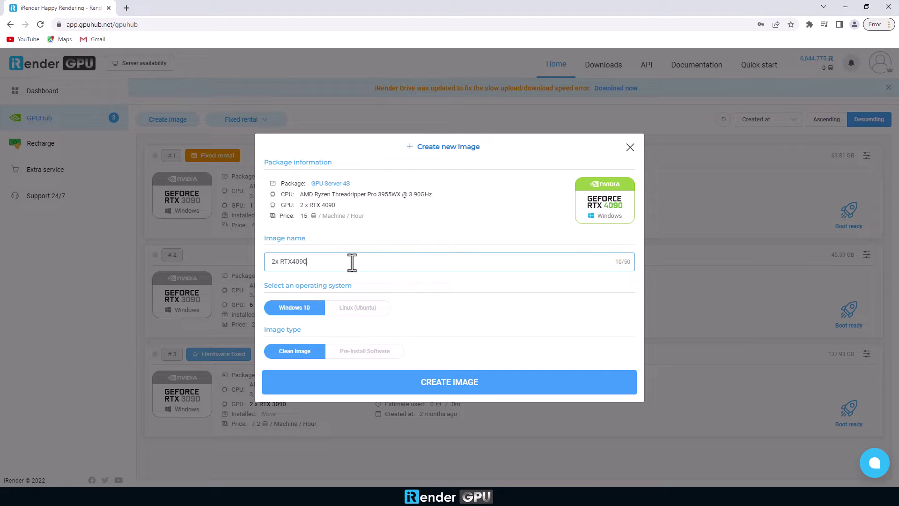
left_click(464, 392)
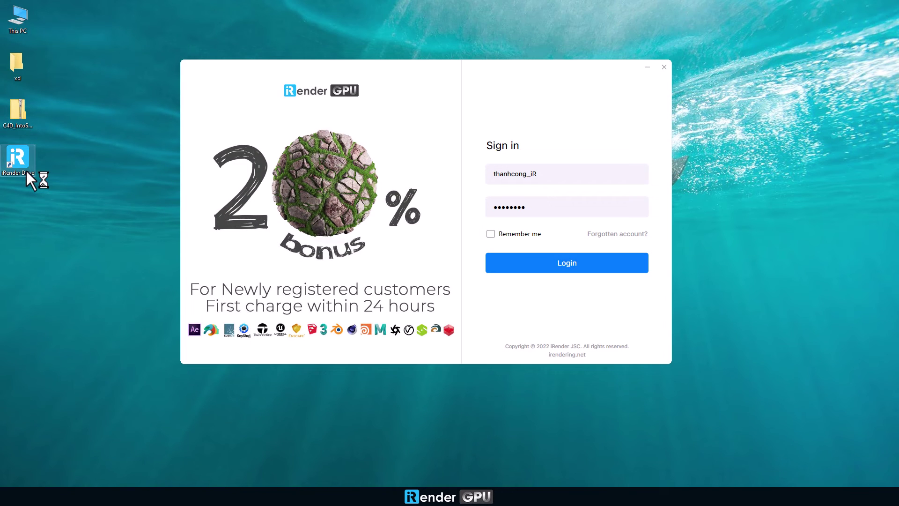
Step: Log in to iRender Drive and drag C4D_IntoSpace.zip from the desktop into Storage (Z:)
left_click(539, 266)
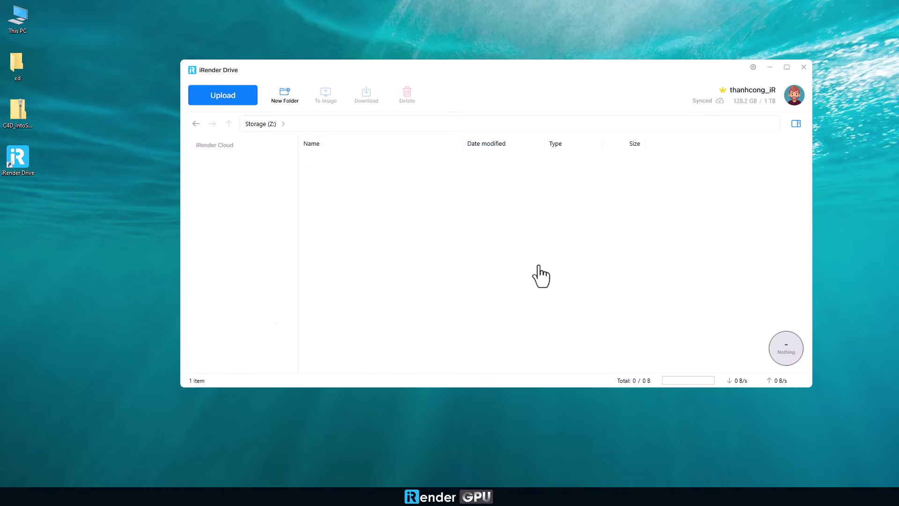
left_click_drag(18, 112, 381, 210)
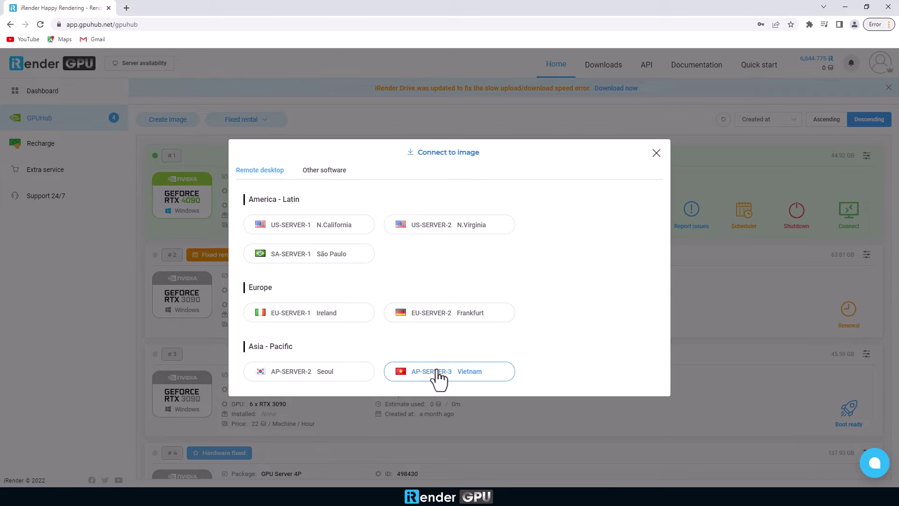
Step: Connect through AP-SERVER-3 Vietnam, enter the server password and accept the certificate
left_click(488, 373)
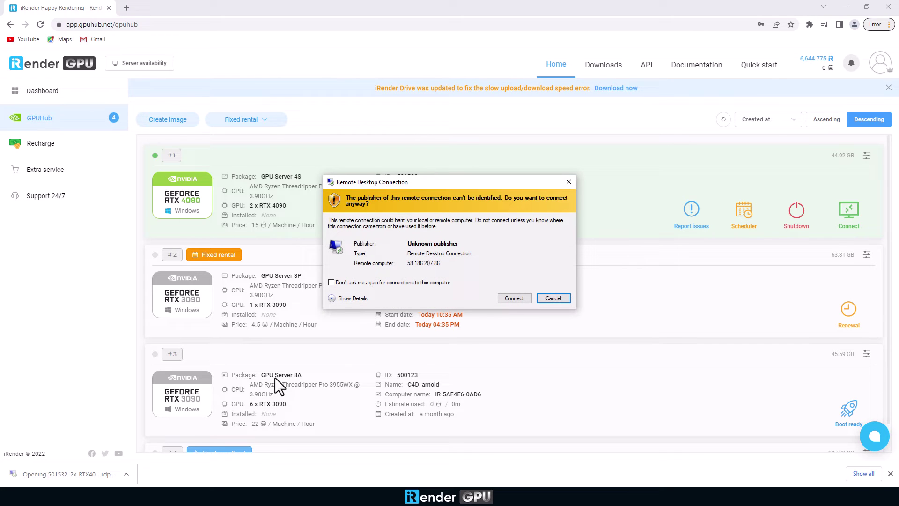
left_click(519, 298)
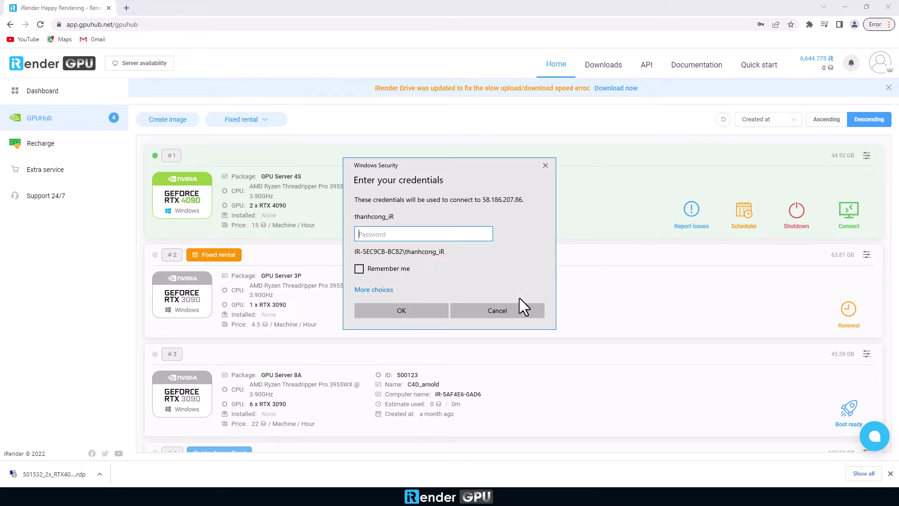
type("*****")
key("ctrl+a")
type("*********")
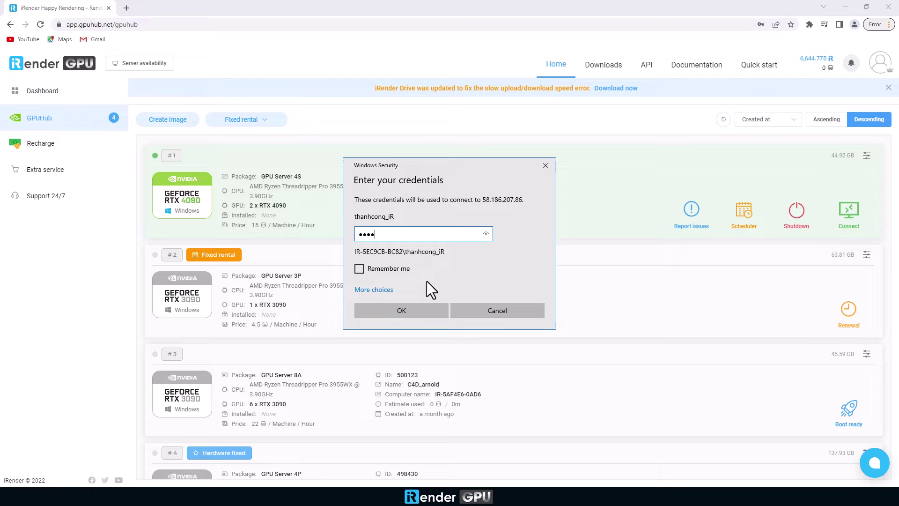
key("Return")
left_click(470, 323)
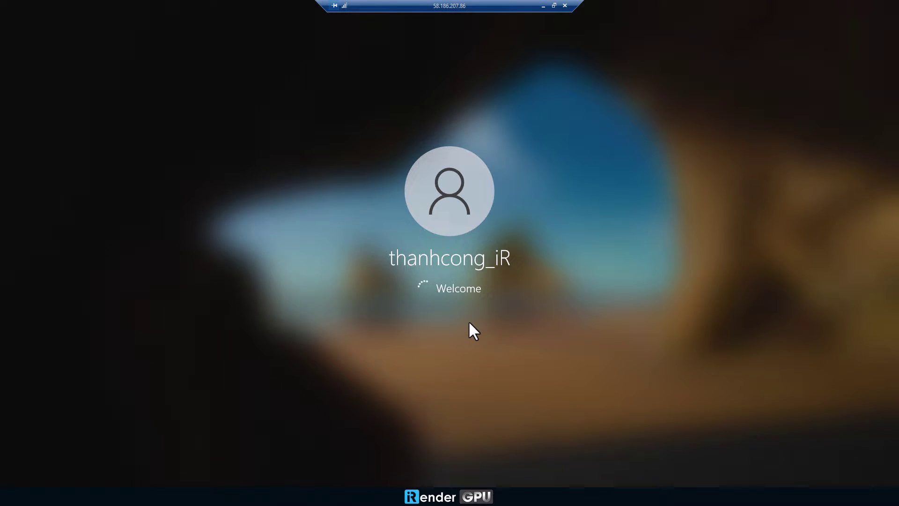
Step: Accept the Windows privacy settings and open a widened, detailed Task Manager
left_click(641, 415)
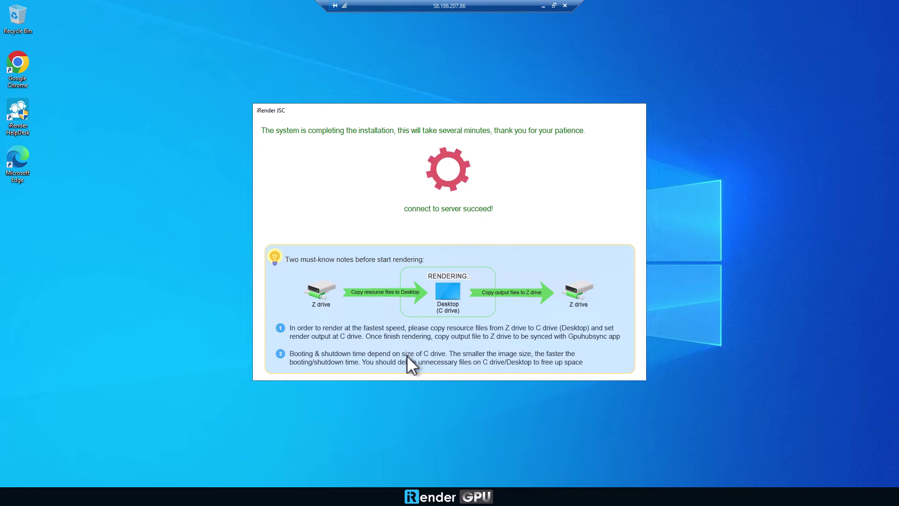
right_click(357, 496)
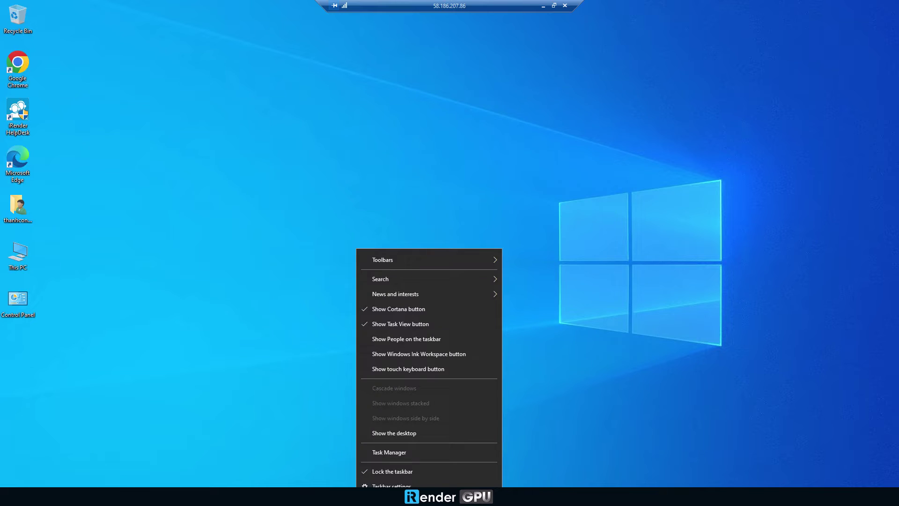
left_click(389, 452)
left_click(137, 116)
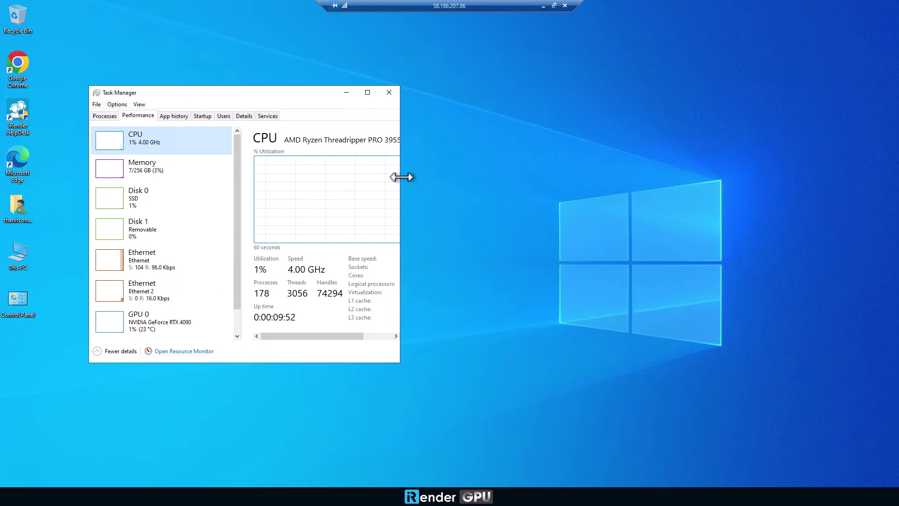
left_click_drag(402, 197, 528, 201)
Step: Inspect the memory, Disk 0, GPU 0 and GPU 1 graphs (Graphics_1), then minimize Task Manager
left_click(165, 180)
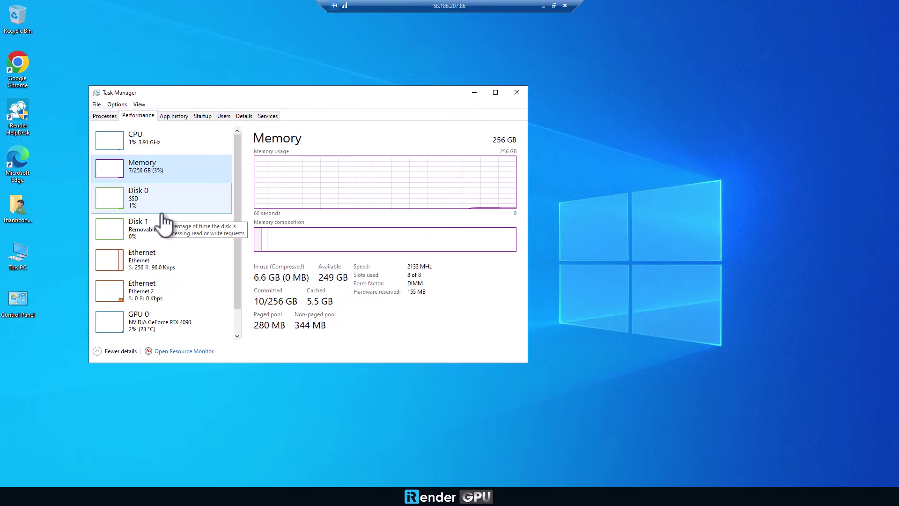
left_click(162, 211)
scroll(161, 263, "down", 1)
left_click(168, 295)
left_click(164, 328)
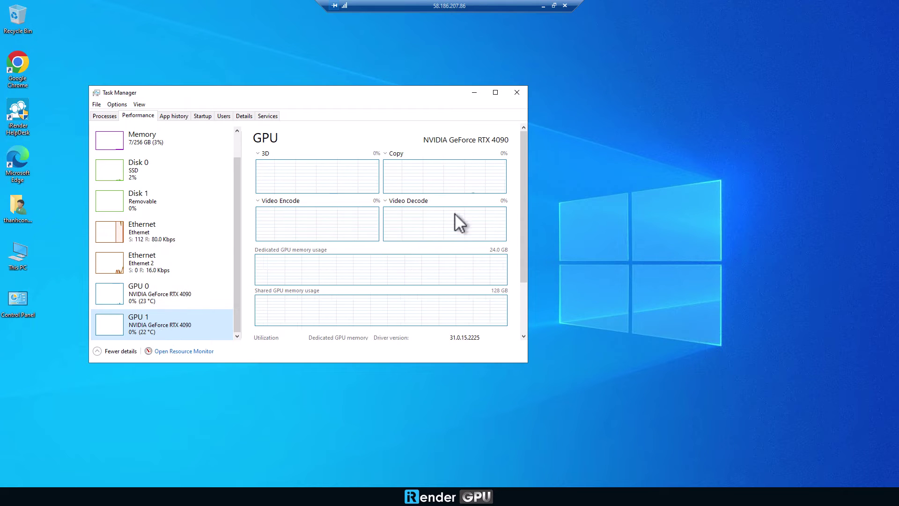
left_click(403, 201)
left_click(402, 202)
left_click(403, 202)
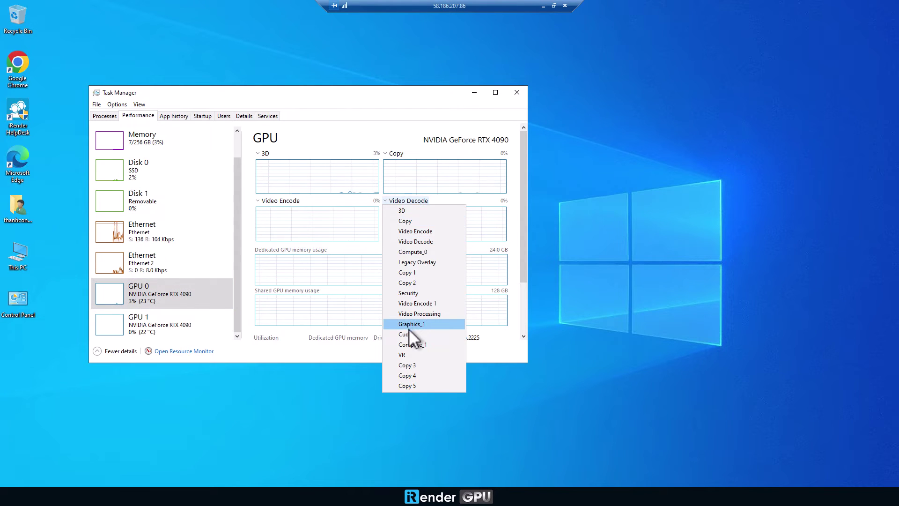
left_click(409, 328)
left_click(473, 94)
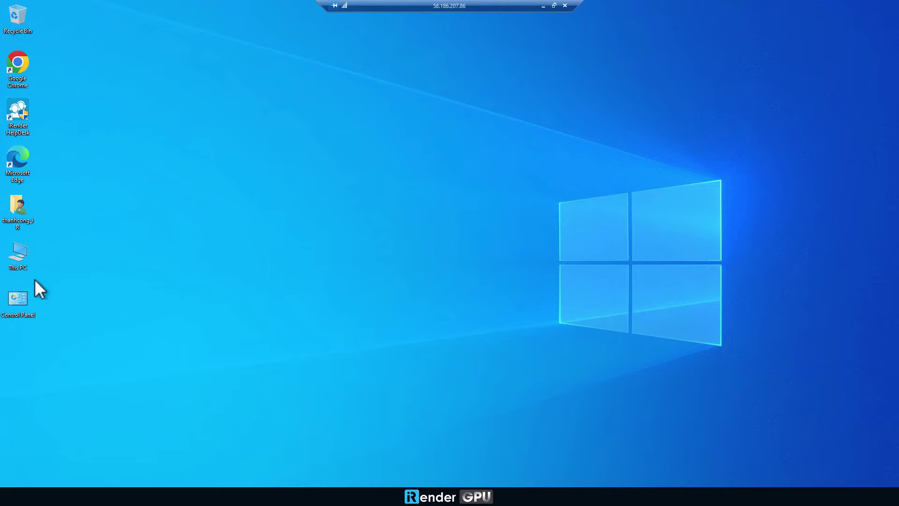
Step: Copy the Cinema 4D S26 folder from Softwares (X:) to the desktop
double_click(19, 255)
double_click(364, 329)
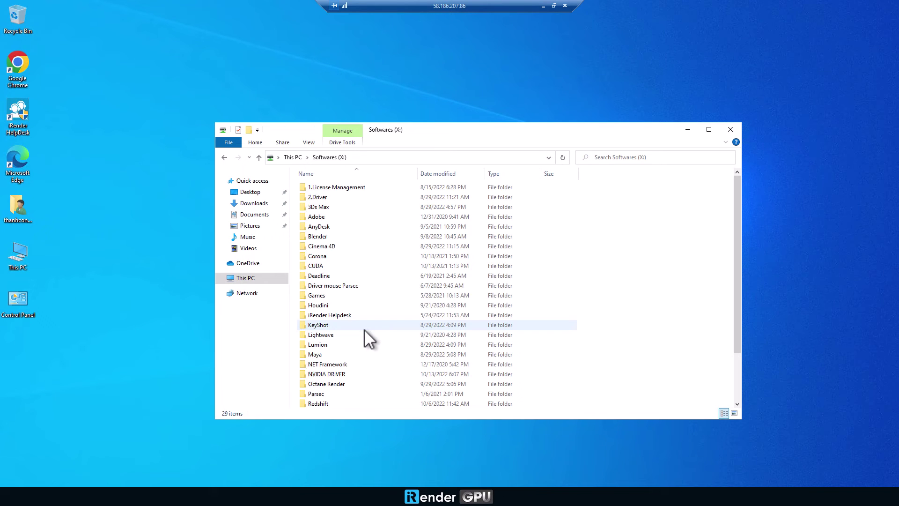
left_click(326, 246)
double_click(326, 246)
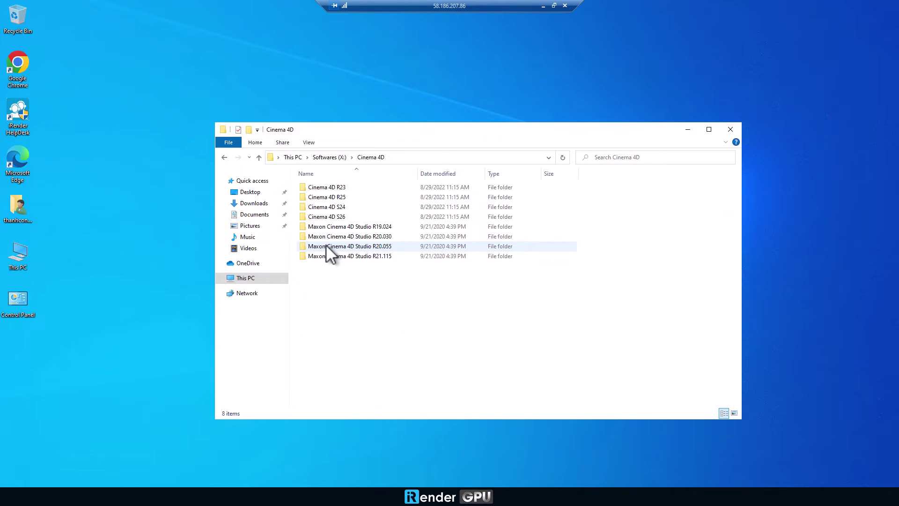
left_click_drag(336, 216, 271, 295)
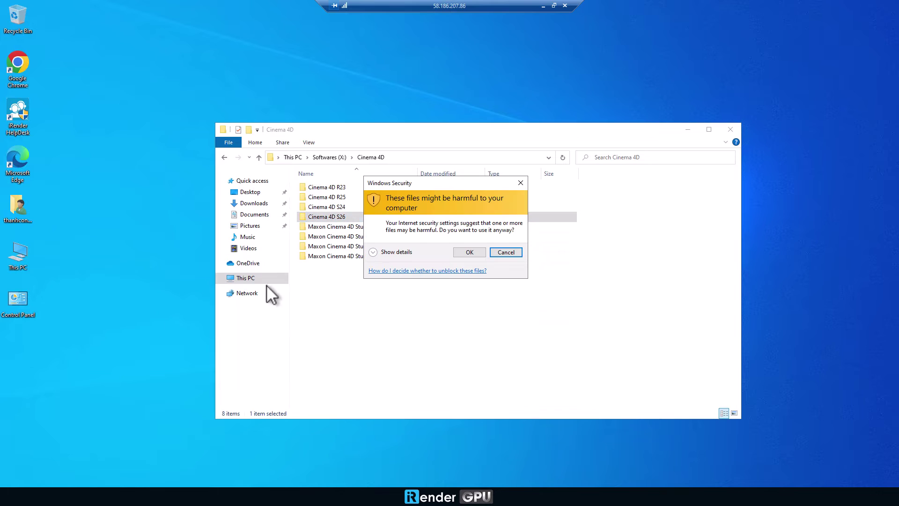
left_click(483, 254)
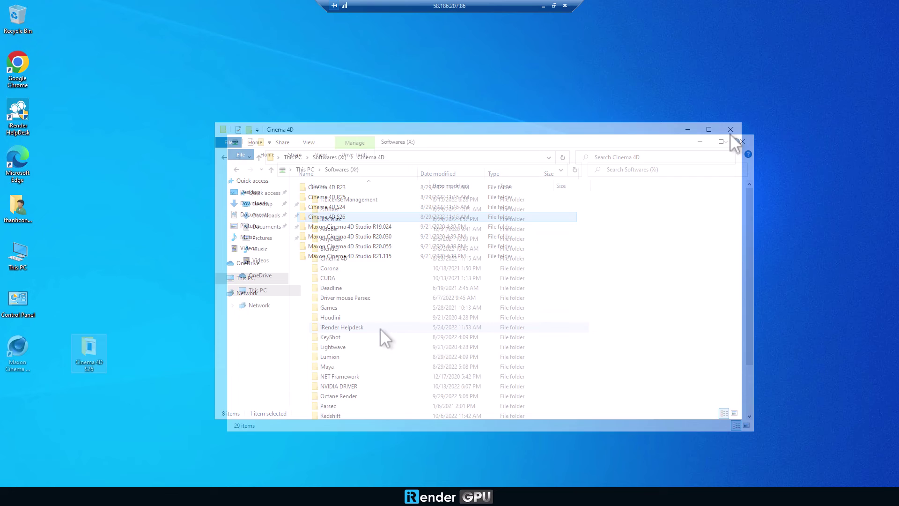
Step: Copy the license installer from the 1.License Management folder to the desktop
double_click(341, 201)
left_click_drag(350, 201, 124, 210)
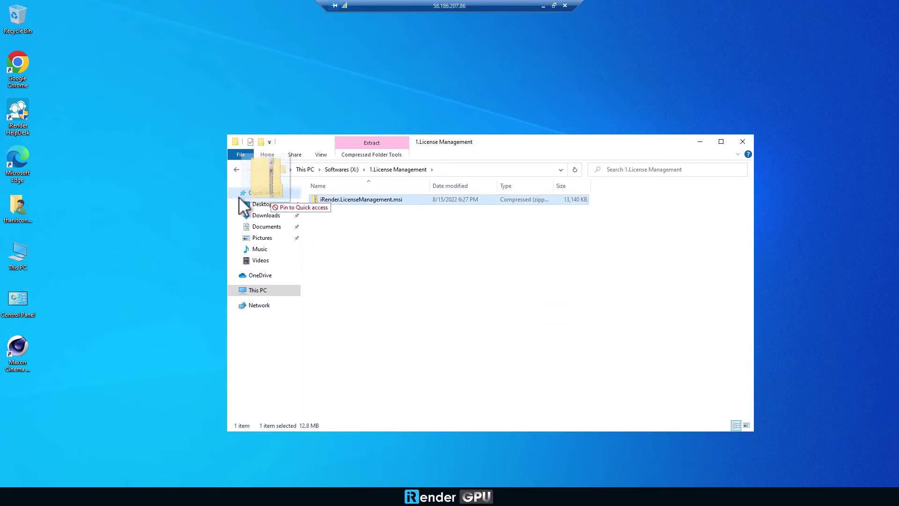
left_click(462, 253)
Step: Copy redshift_v3.5.08_setup from the Redshift folder to the desktop and close Explorer
left_click(327, 170)
double_click(350, 336)
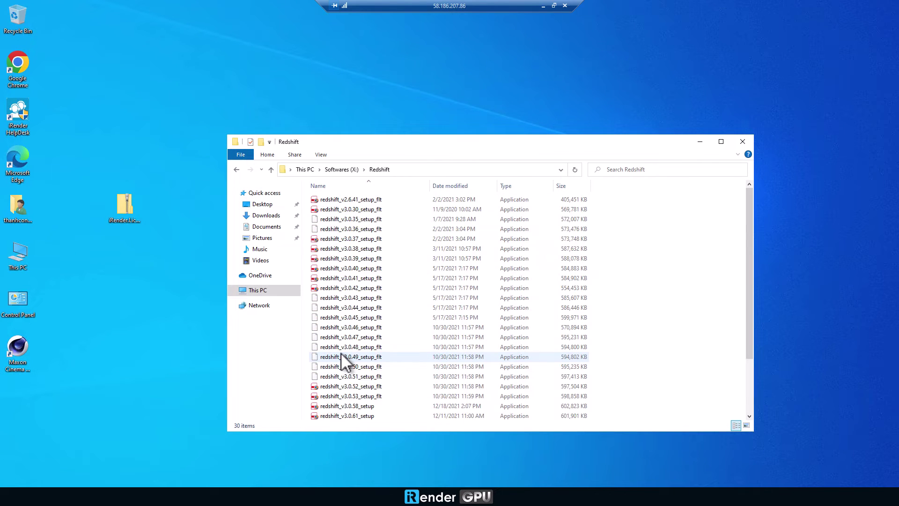
scroll(341, 353, "down", 3)
left_click_drag(347, 416, 140, 262)
left_click(743, 141)
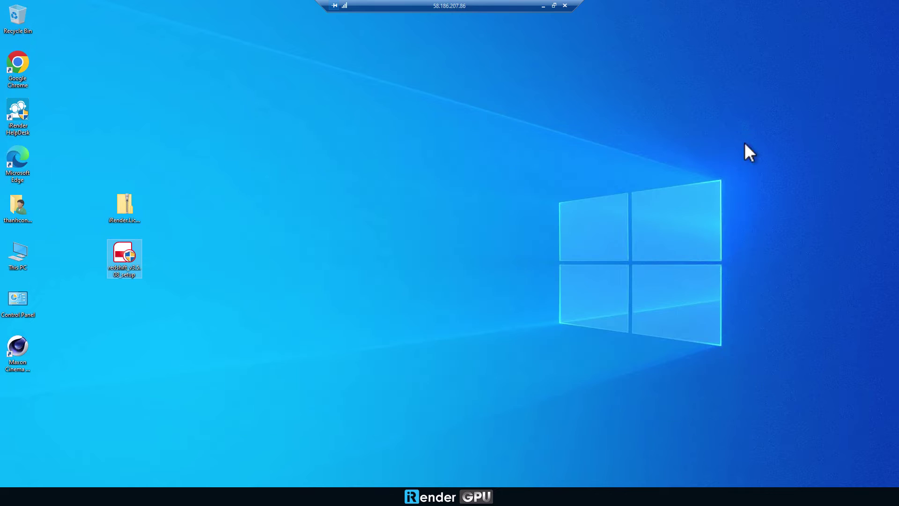
Step: Run the Redshift 3.5.08 installer, accepting the license, through to Finish
double_click(127, 251)
left_click(412, 309)
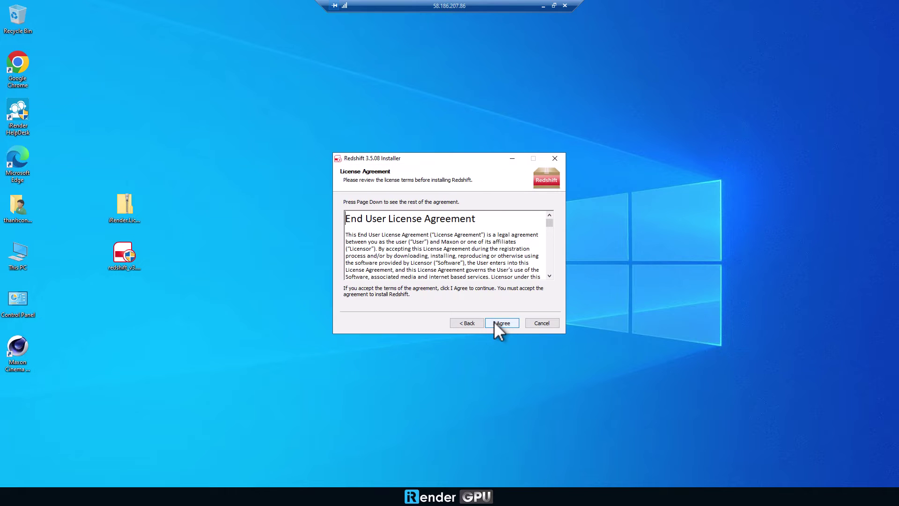
left_click(496, 325)
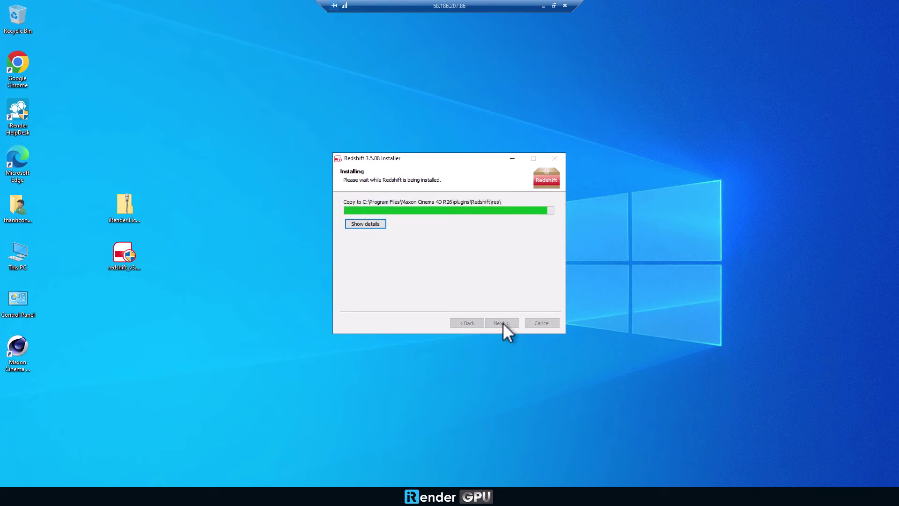
left_click(503, 323)
left_click(503, 322)
left_click(134, 208)
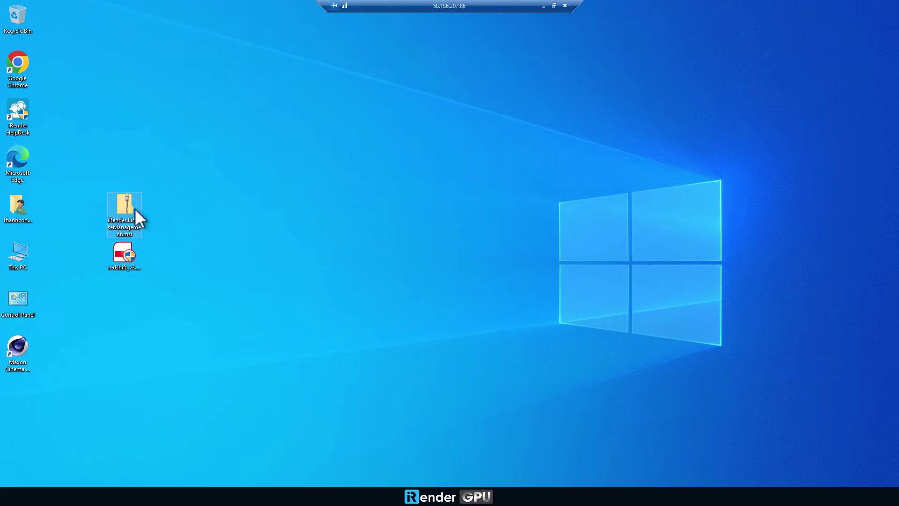
Step: Extract the license archive with 7-Zip and install iRender License Management
right_click(135, 209)
mouse_move(201, 242)
left_click(337, 271)
double_click(22, 397)
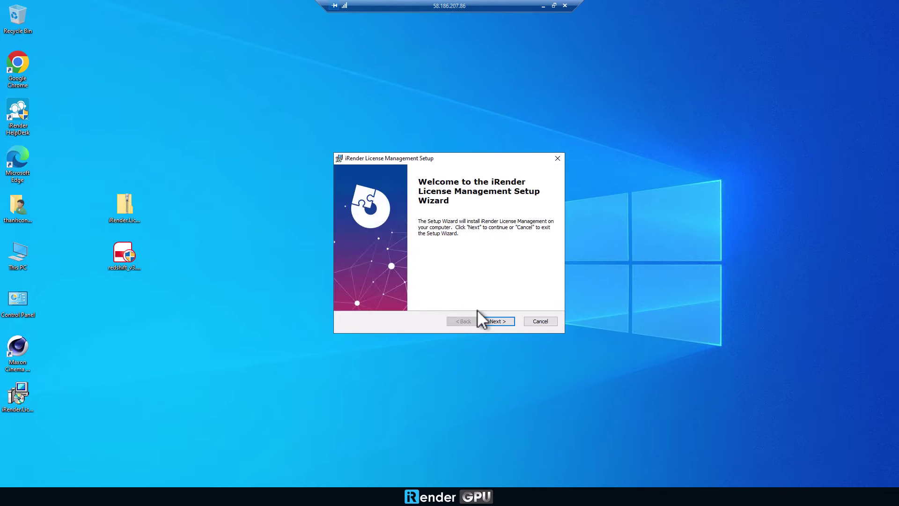
left_click(492, 322)
left_click(493, 322)
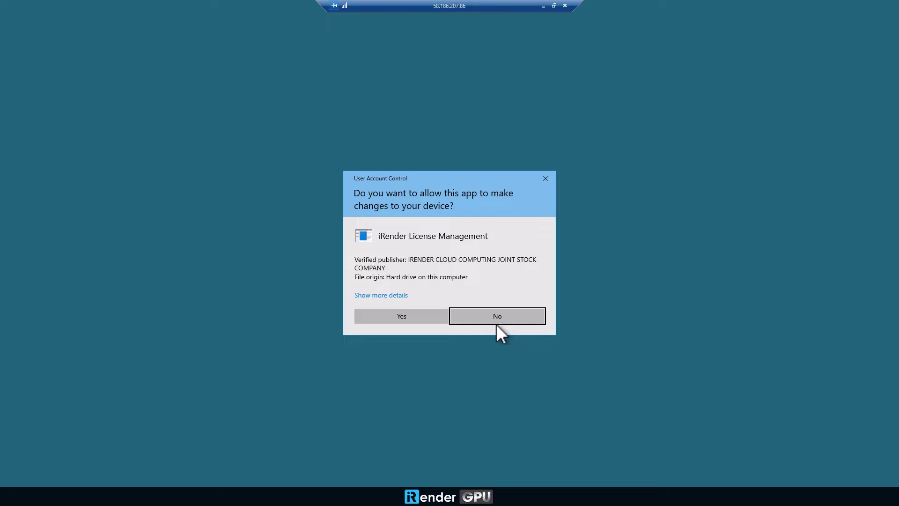
left_click(497, 322)
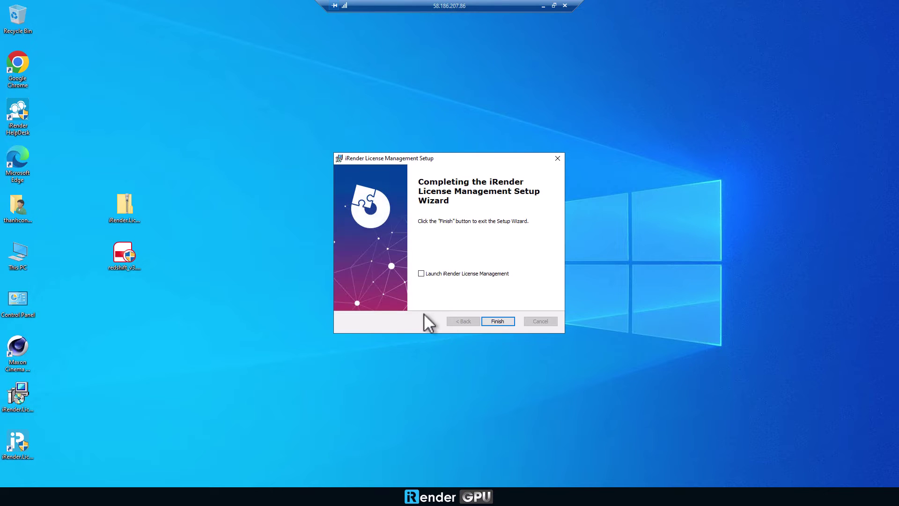
left_click(497, 322)
Step: Delete the leftover installer files and move the license shortcut up the desktop
left_click_drag(205, 168, 101, 325)
left_click(21, 394, "ctrl")
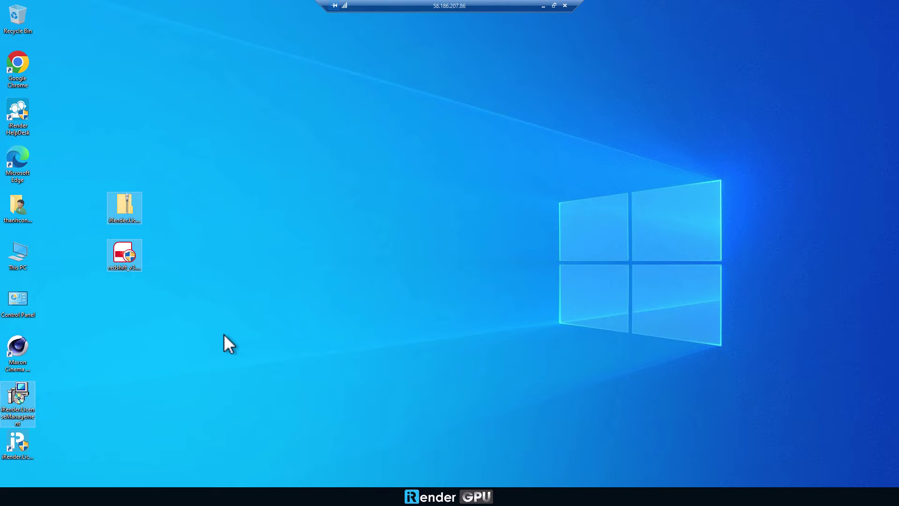
key("Delete")
left_click_drag(17, 444, 17, 407)
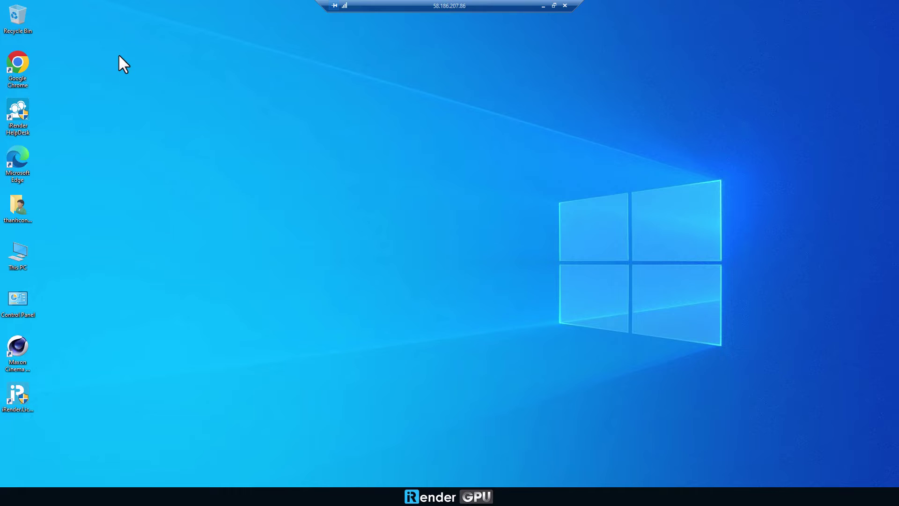
Step: Copy C4D_IntoSpace.zip from Storage (Z:) to the desktop and extract it there
double_click(18, 256)
double_click(487, 383)
left_click_drag(413, 258, 176, 300)
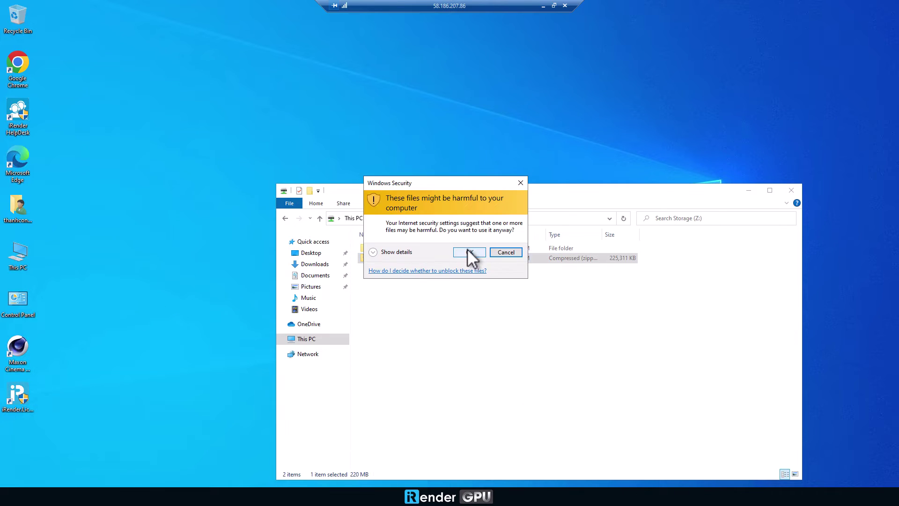
left_click(468, 252)
left_click(791, 190)
right_click(172, 303)
mouse_move(217, 134)
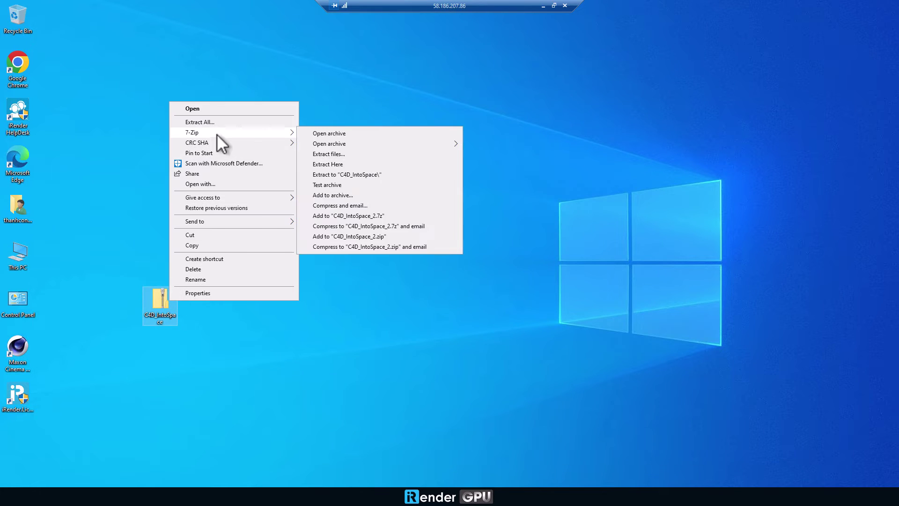
left_click(341, 164)
Step: Delete the project zip, then sign in to iRender License Management and connect the Redshift license
key("Delete")
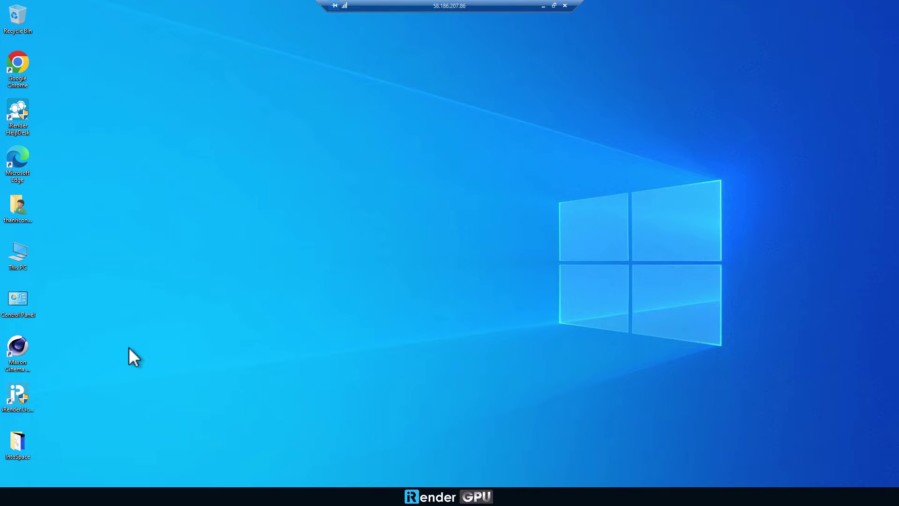
double_click(21, 394)
left_click(404, 319)
left_click(400, 233)
type("thanhcong_")
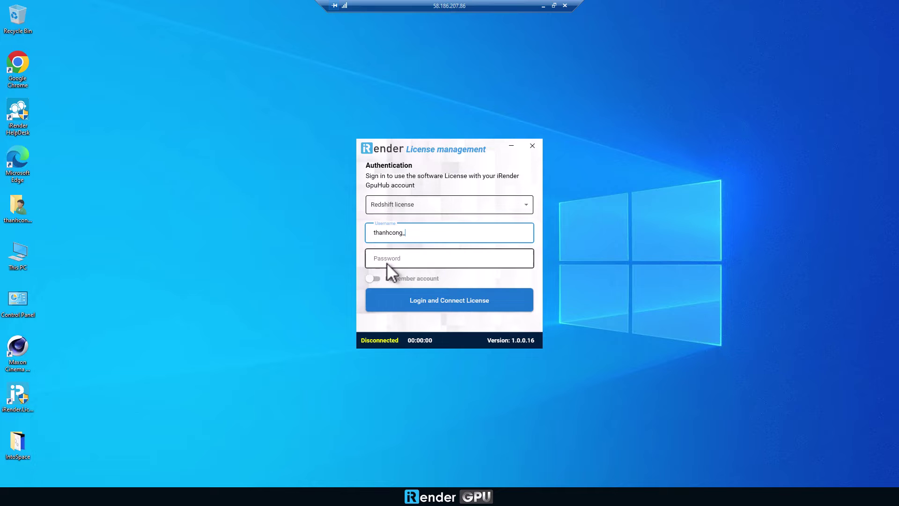
type("ir")
left_click(387, 262)
type("*")
left_click(419, 301)
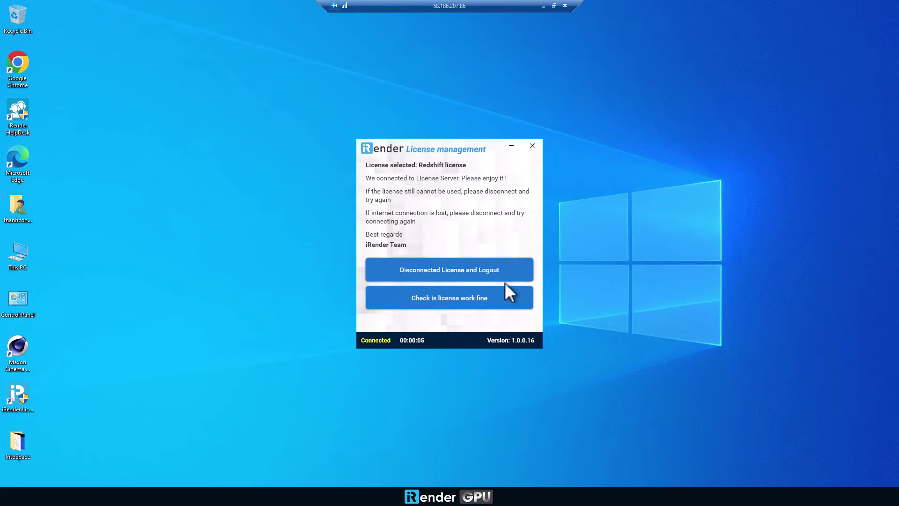
left_click(510, 146)
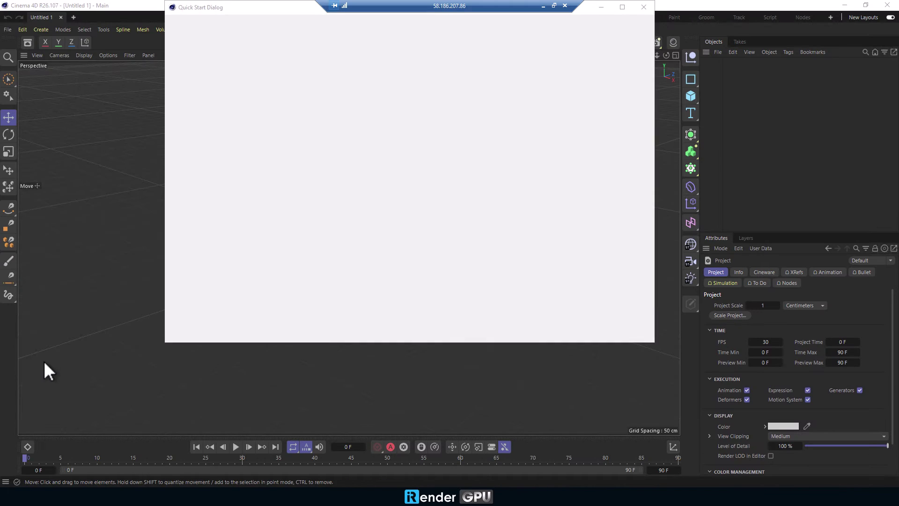
Step: Dismiss the quick start dialog and open the Earth+astroid.c4d project
left_click(644, 7)
left_click(7, 30)
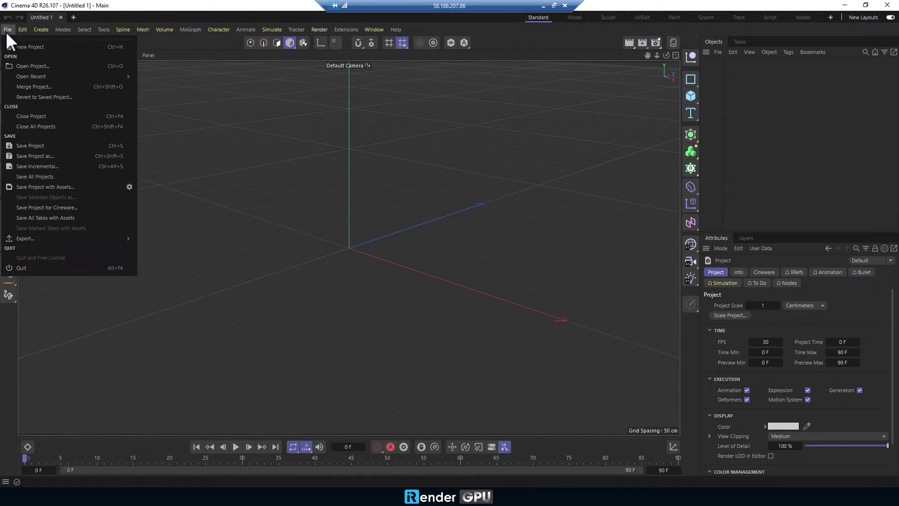
left_click(29, 66)
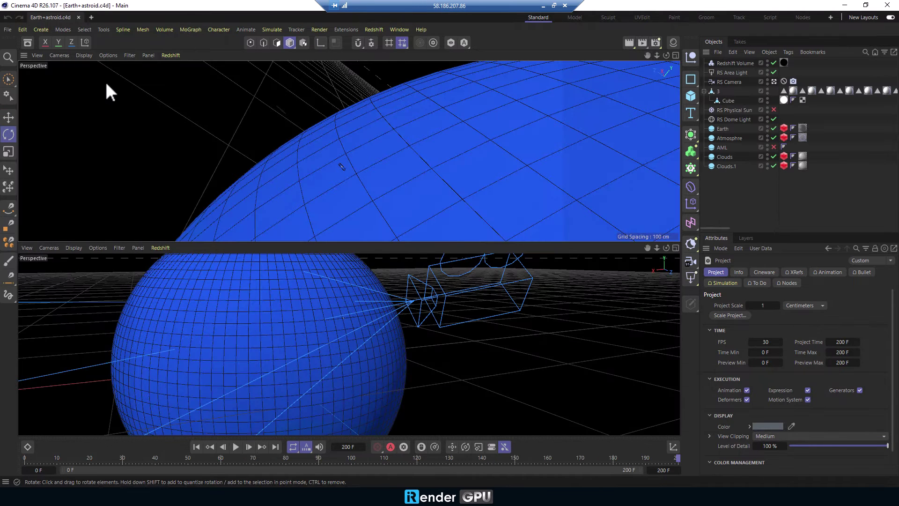
Step: Relink the missing textures to the IntoSpace folder in the RS Asset Manager
left_click(400, 30)
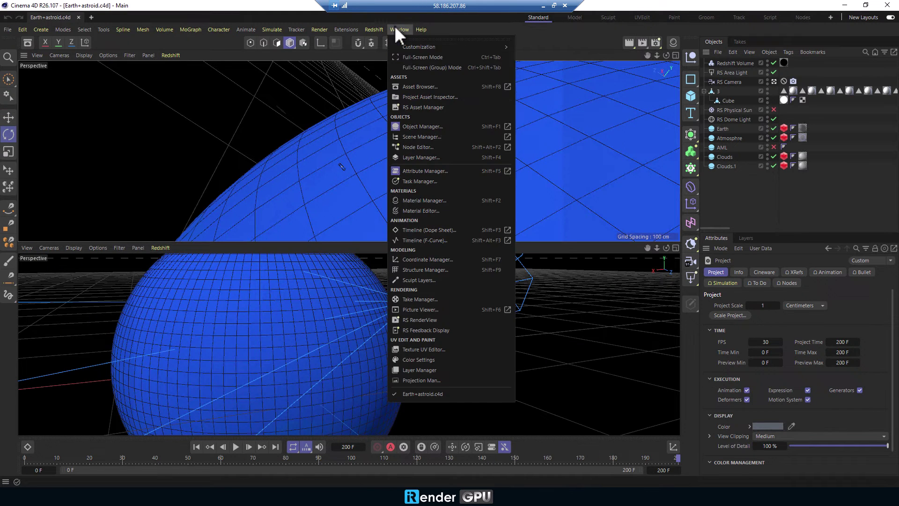
left_click(401, 123)
right_click(84, 137)
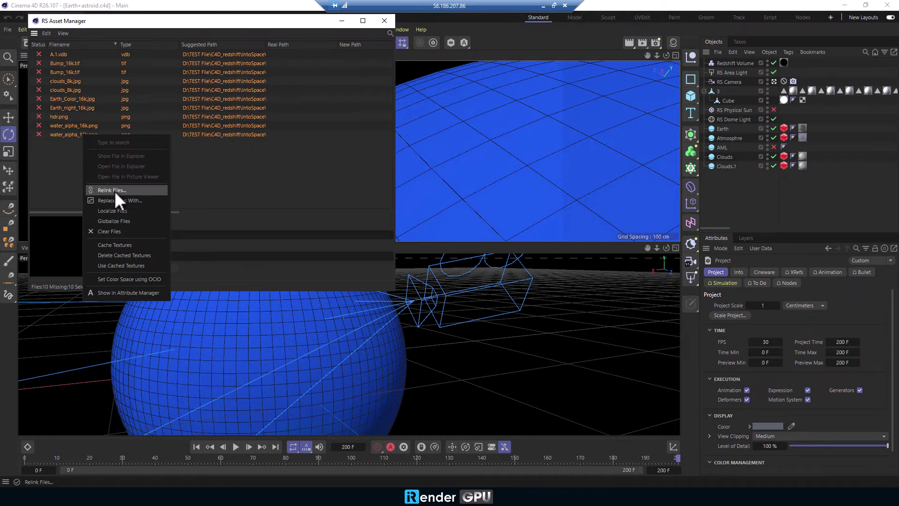
left_click(117, 197)
double_click(172, 94)
left_click(383, 265)
left_click(384, 20)
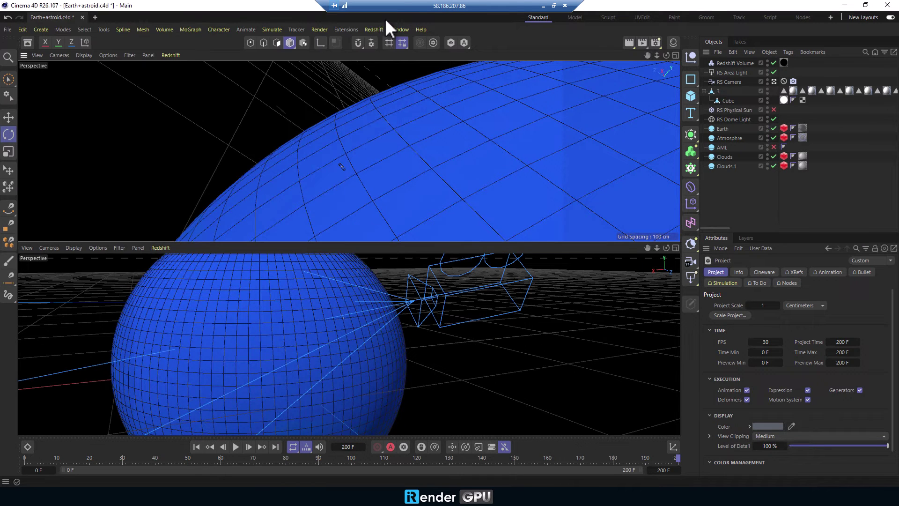
Step: Check in Preferences > Renderer > Redshift that both RTX 4090s are enabled
left_click(23, 30)
left_click(70, 179)
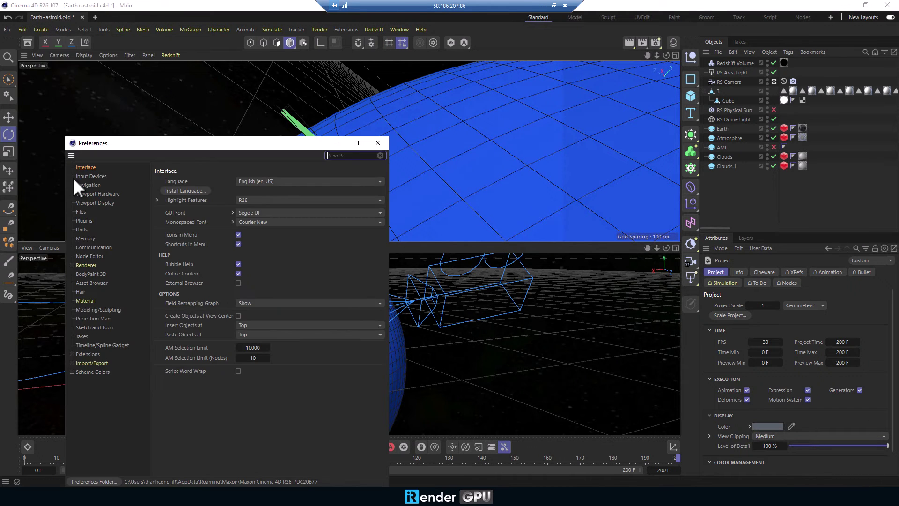
left_click(84, 265)
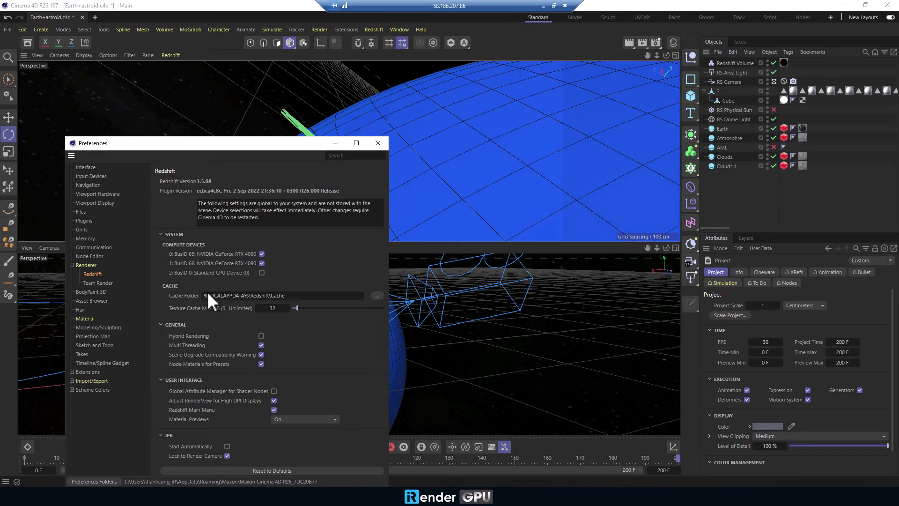
left_click(386, 146)
left_click(374, 29)
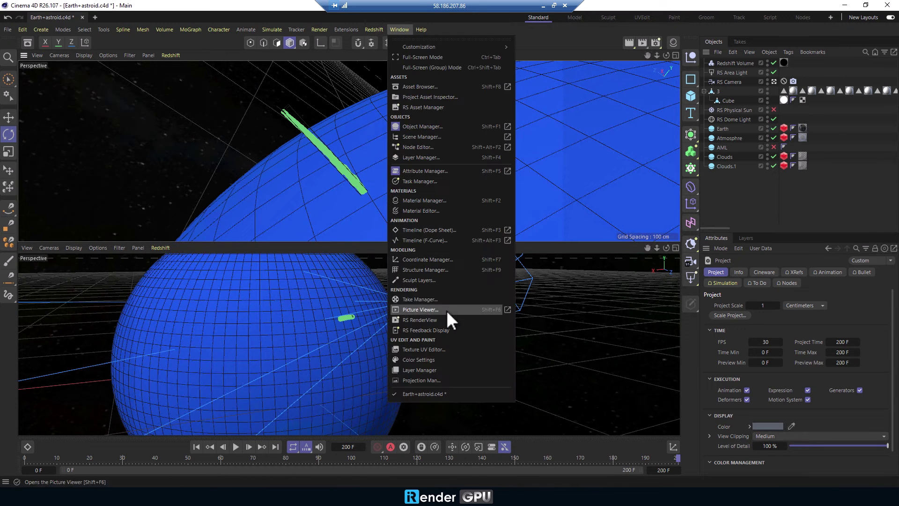
Step: Set the render end frame to 155 and render frames 150–155 to the Picture Viewer
mouse_move(320, 29)
left_click(361, 180)
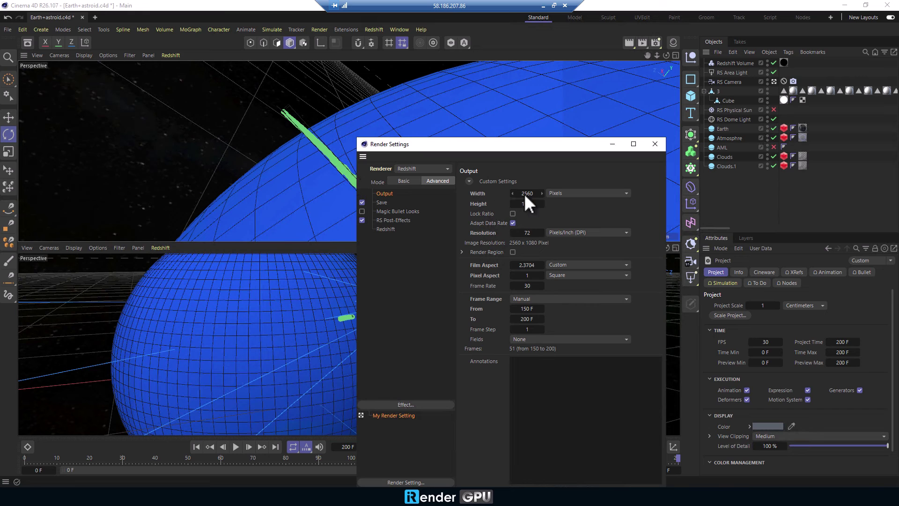
left_click(532, 319)
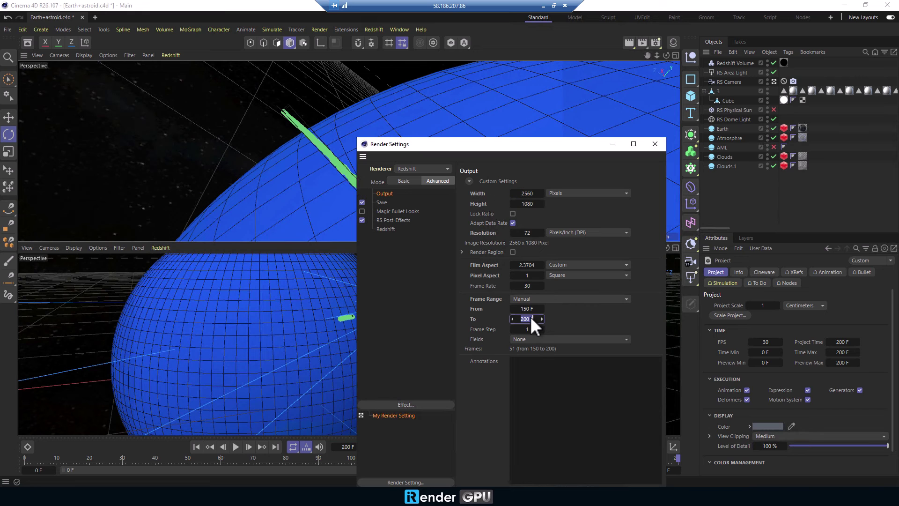
left_click(654, 143)
left_click(646, 43)
left_click(665, 66)
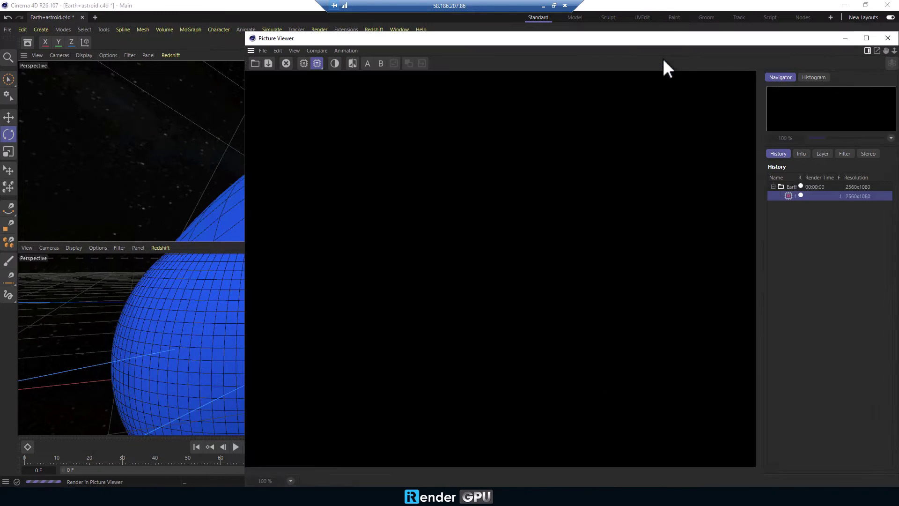
left_click_drag(665, 36, 494, 37)
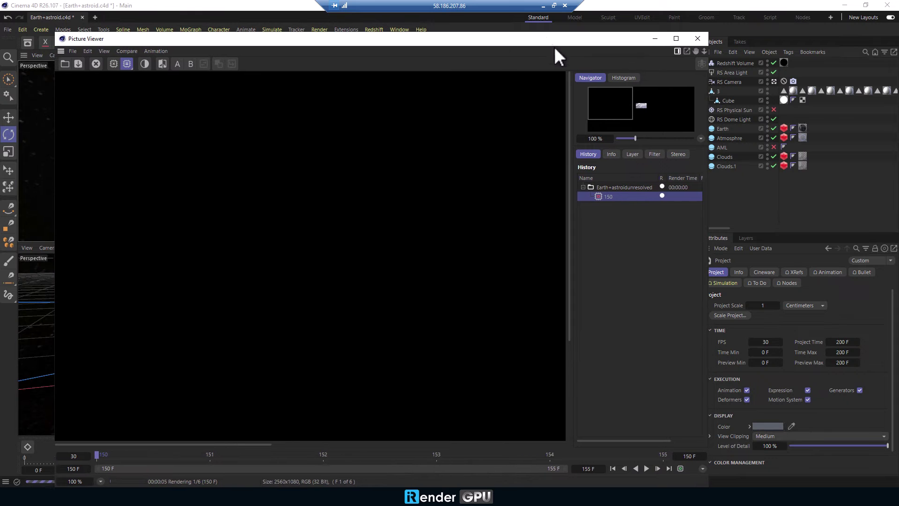
scroll(436, 225, "down", 3)
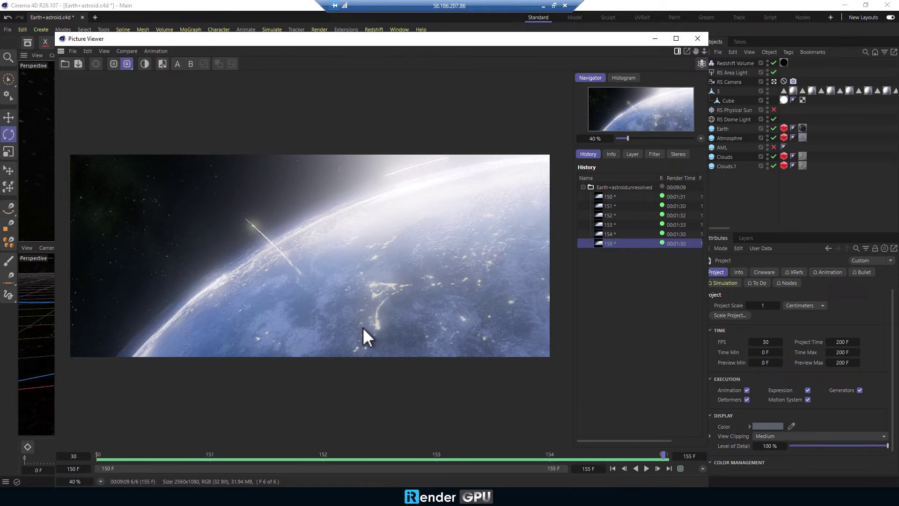
left_click(63, 63)
left_click(469, 283)
left_click(78, 64)
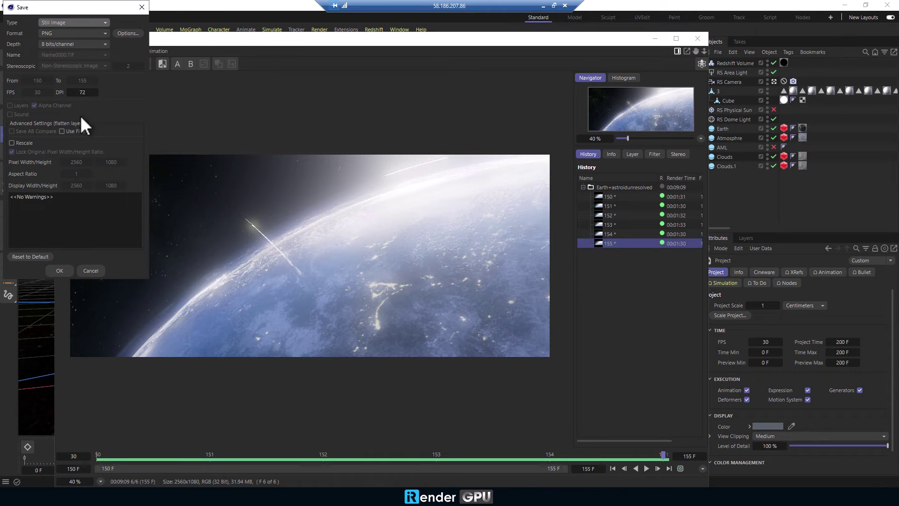
left_click(126, 34)
left_click(139, 77)
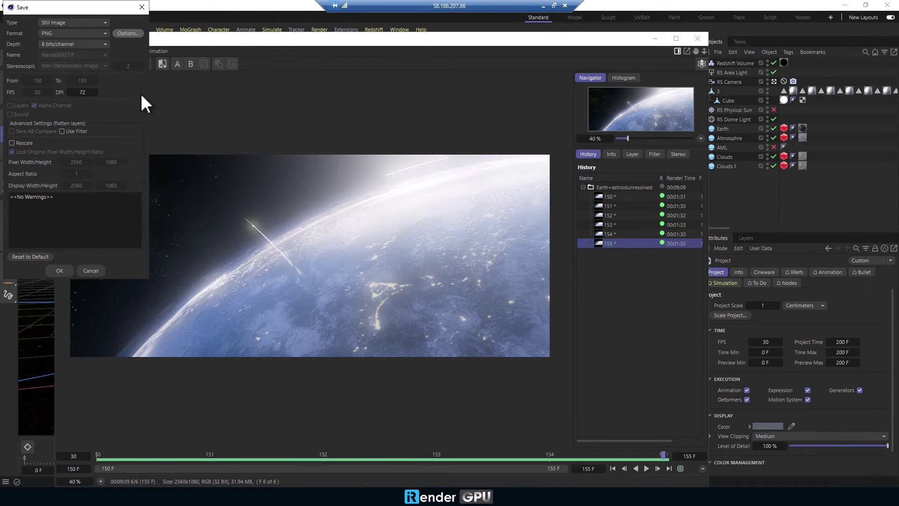
left_click(59, 270)
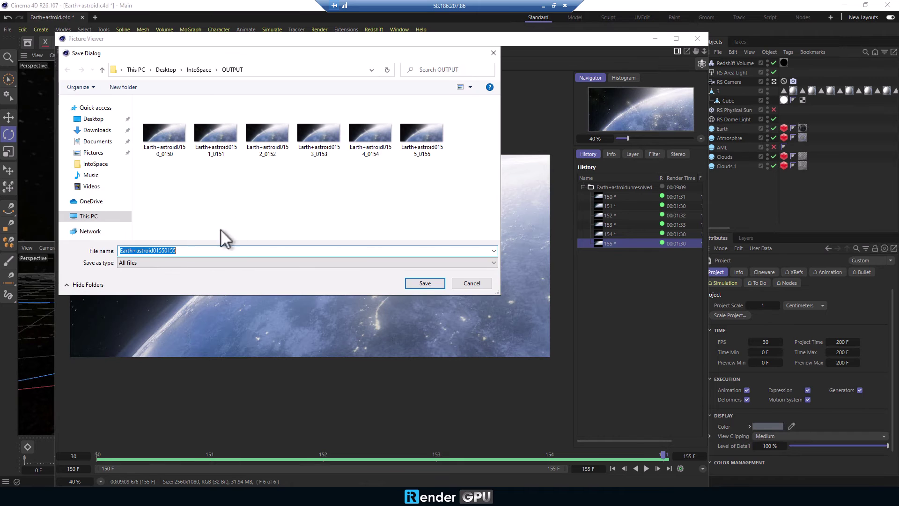
left_click(465, 283)
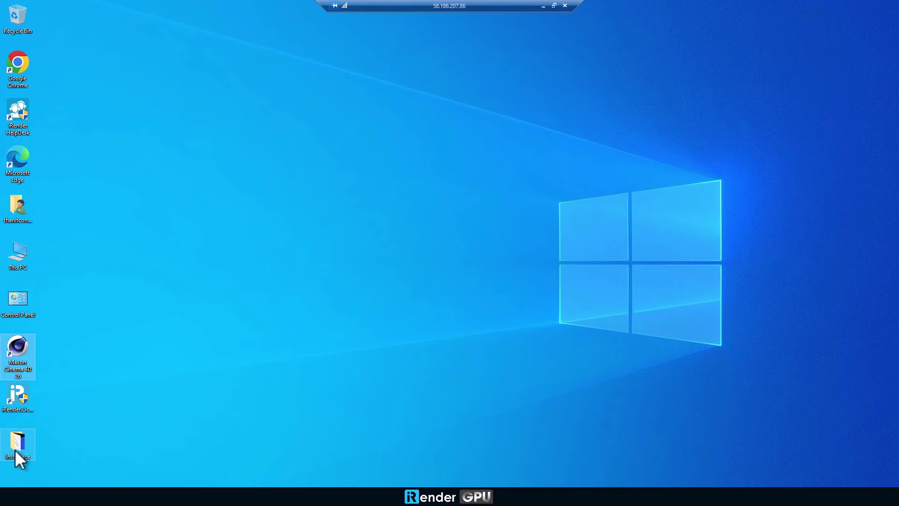
Step: Check the frames in IntoSpace\OUTPUT, then copy the OUTPUT folder and paste it into Storage (Z:)
double_click(17, 448)
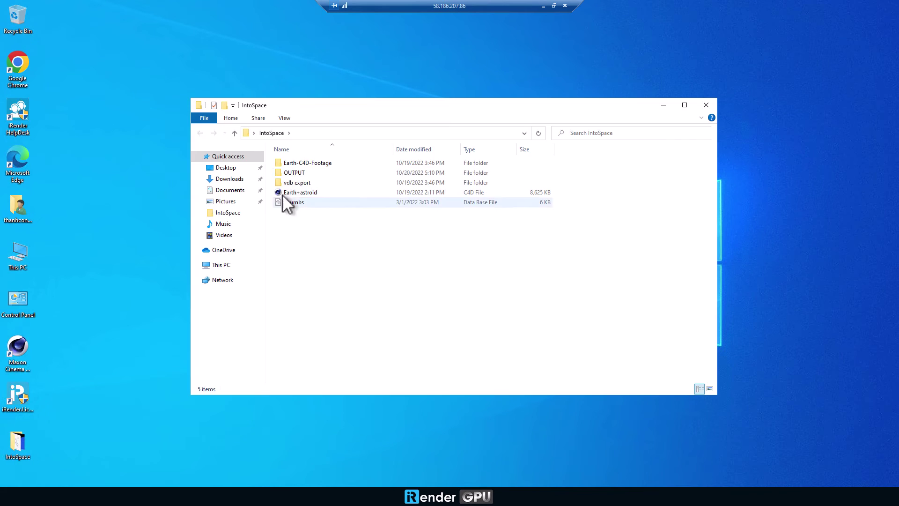
double_click(293, 173)
left_click(591, 190)
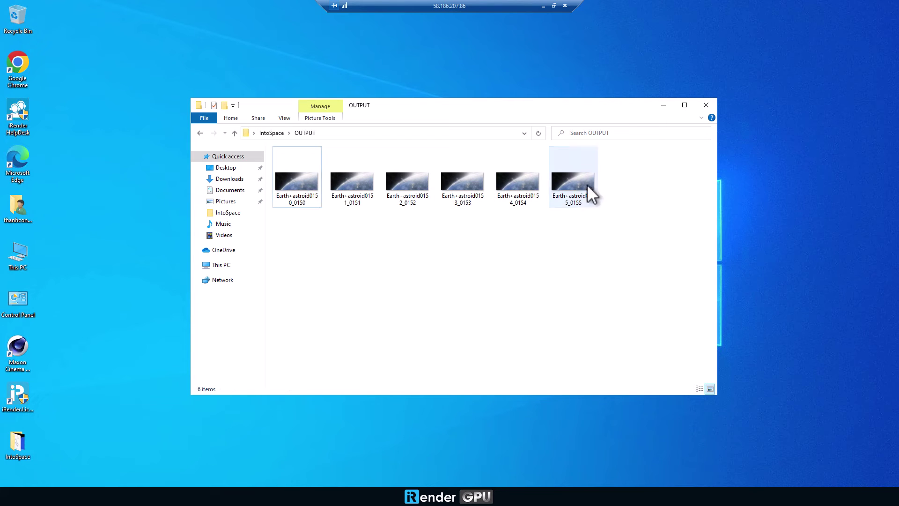
left_click(271, 133)
right_click(293, 173)
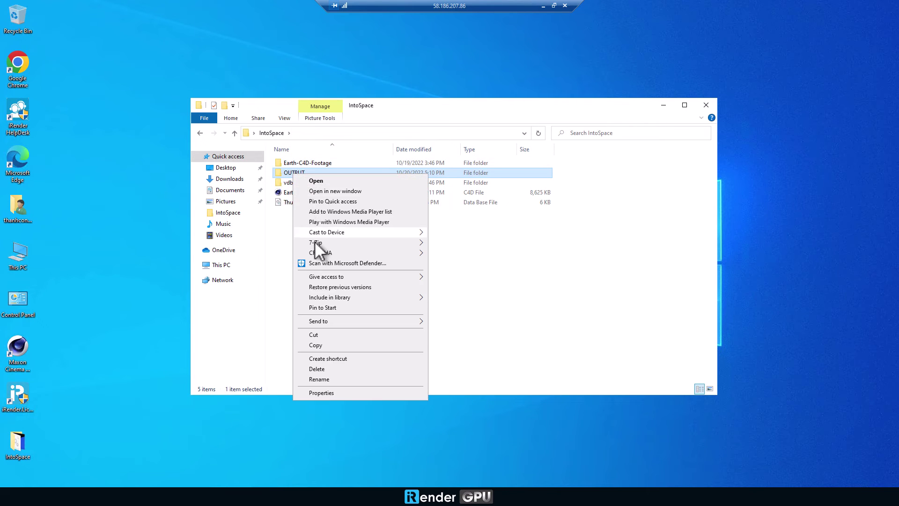
left_click(325, 346)
left_click(225, 266)
double_click(441, 304)
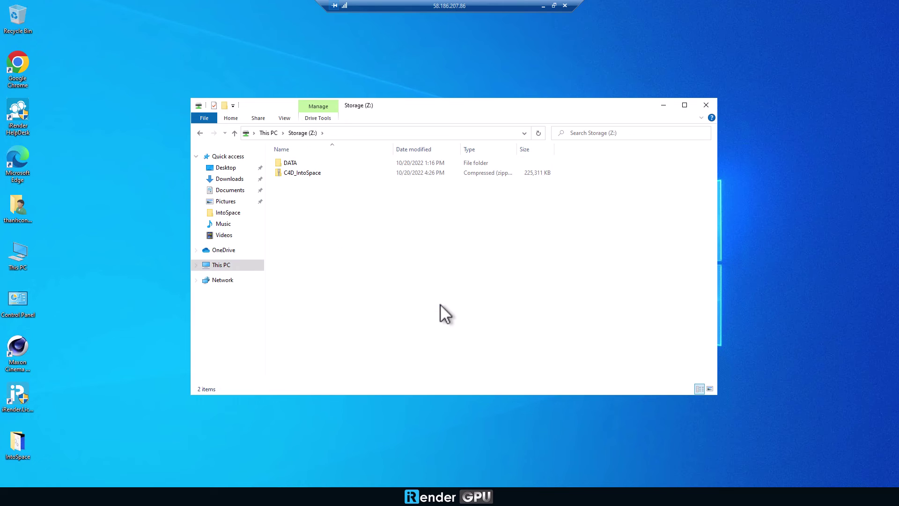
right_click(304, 209)
left_click(346, 275)
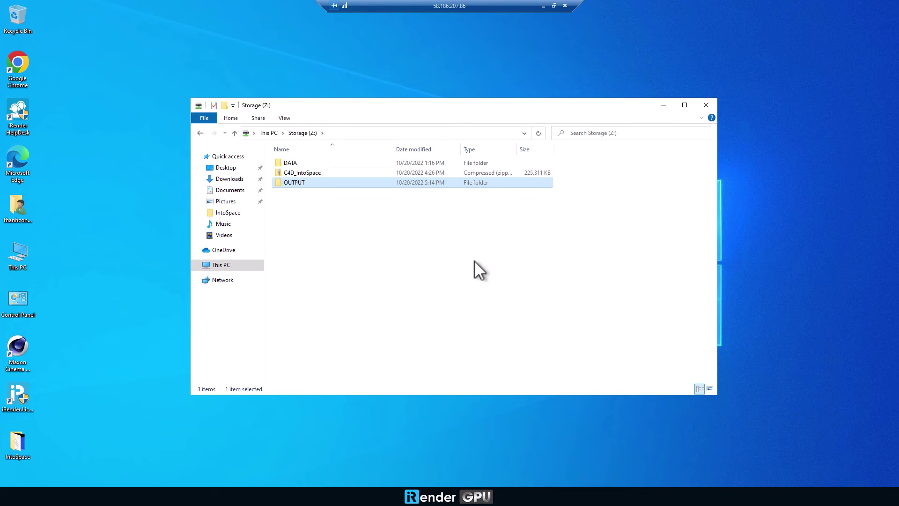
Step: Release the Redshift license, close iRender License Management, and disconnect from the remote server
left_click(713, 104)
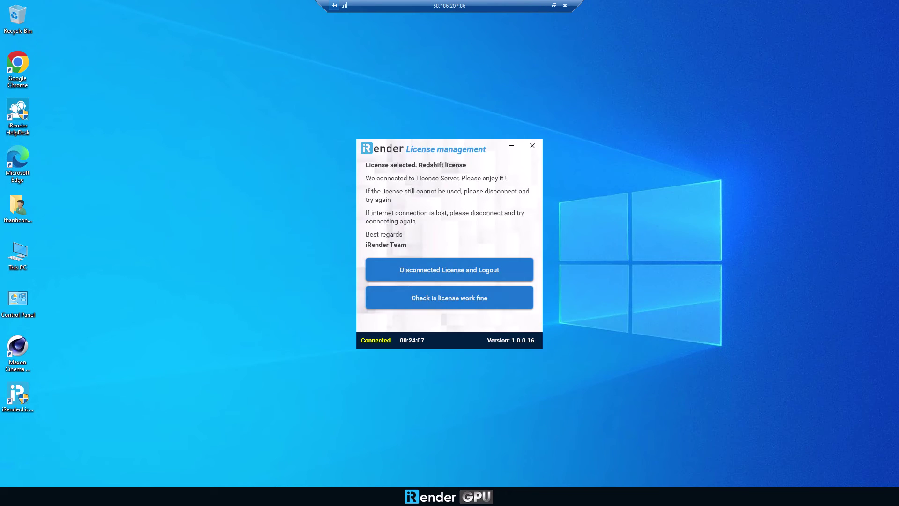
left_click(473, 275)
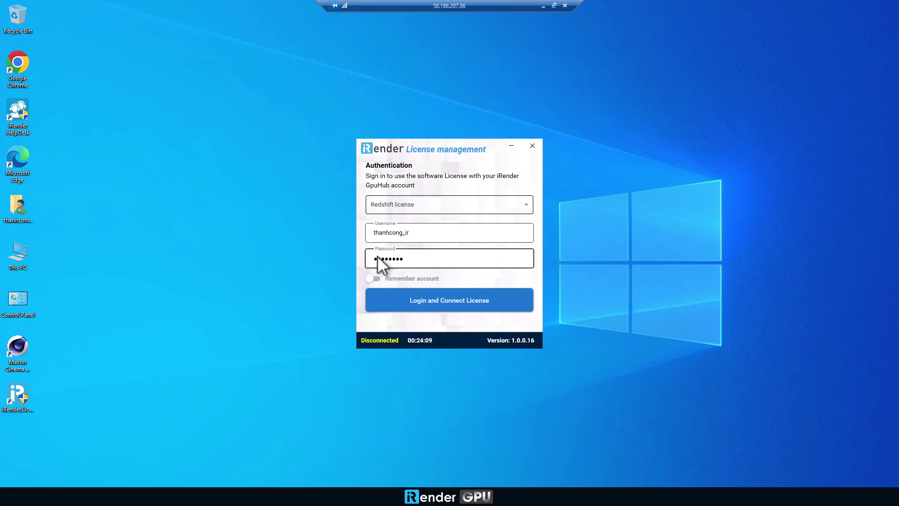
left_click(532, 146)
left_click(448, 281)
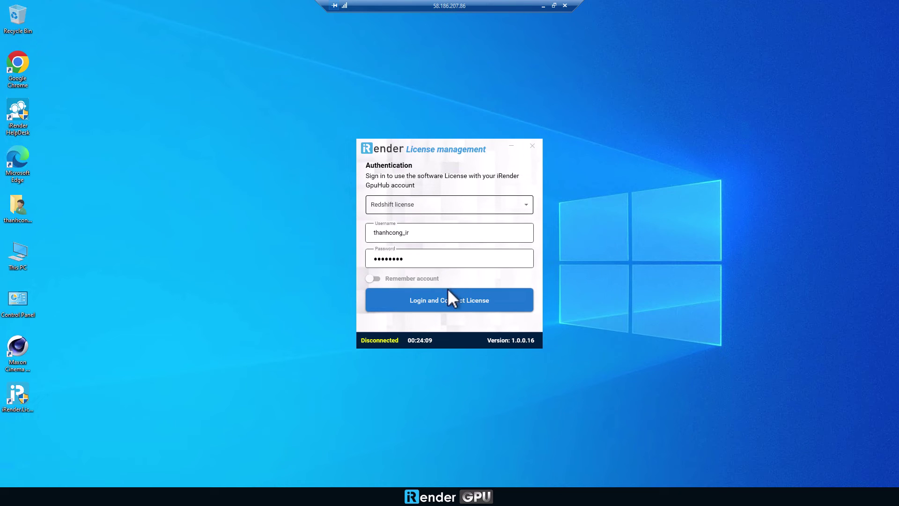
left_click(565, 6)
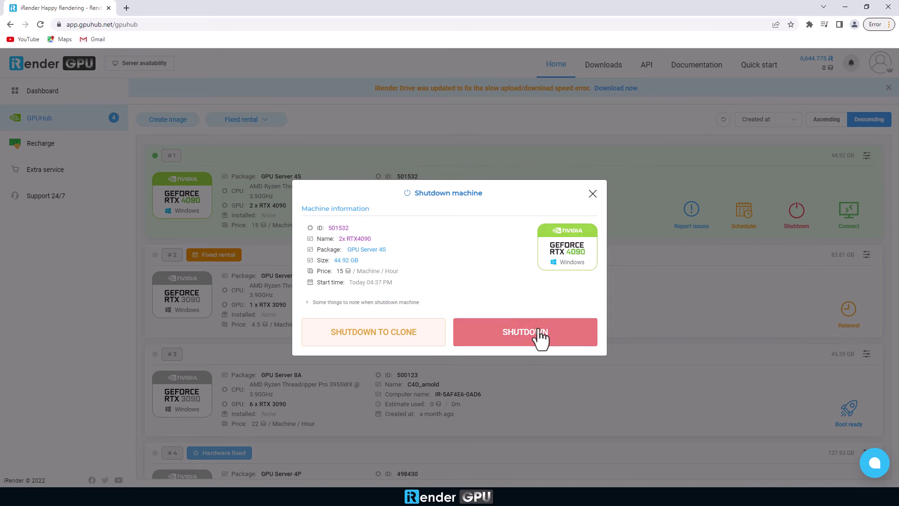
Step: Shut down machine #1, the rented 2x RTX4090 server
left_click(538, 336)
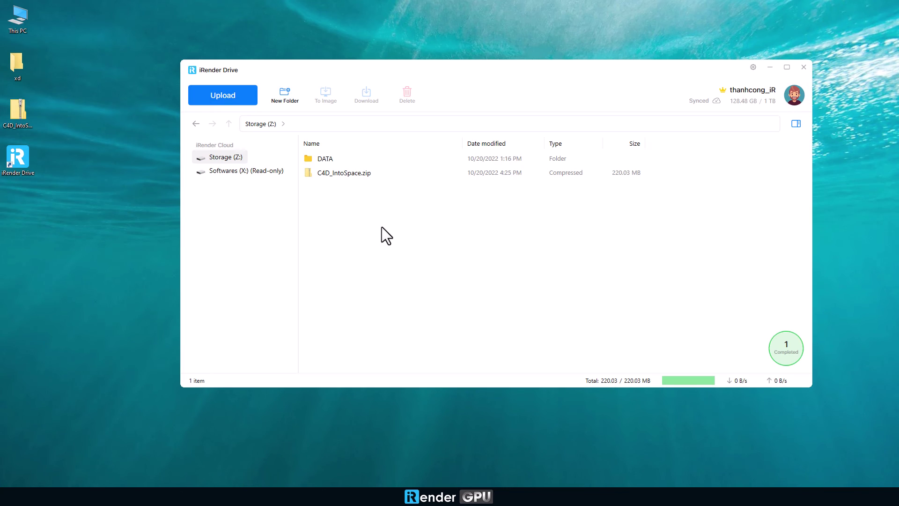
Step: Reload the Storage (Z:) drive so the OUTPUT folder appears
left_click(234, 172)
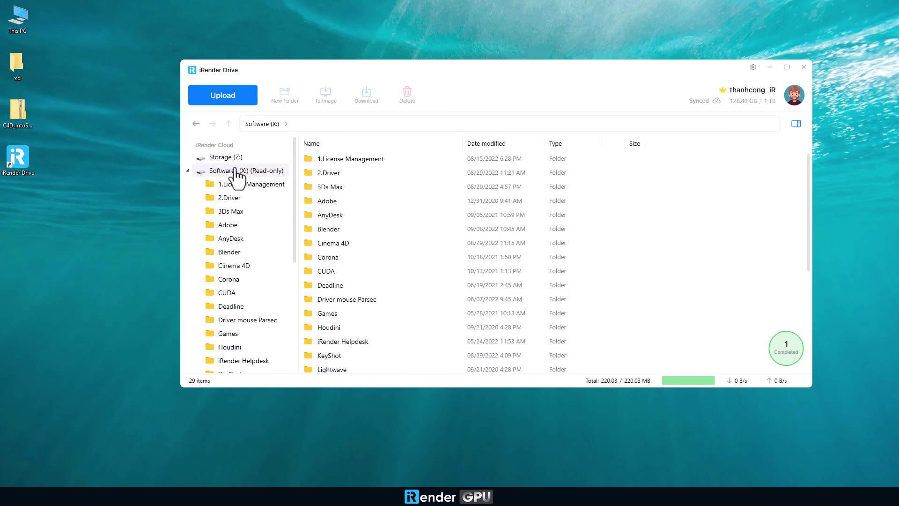
left_click(229, 158)
left_click(196, 123)
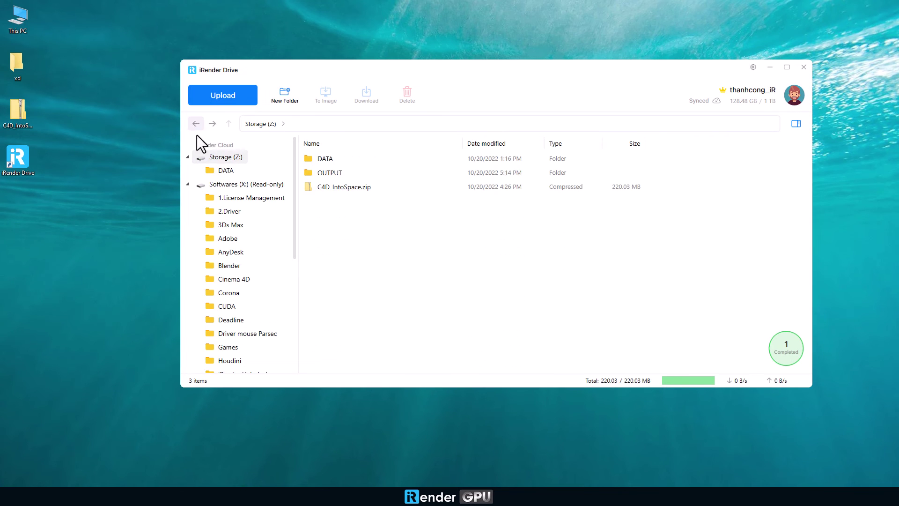
Step: Download the OUTPUT folder to the Desktop and open it there
left_click(330, 173)
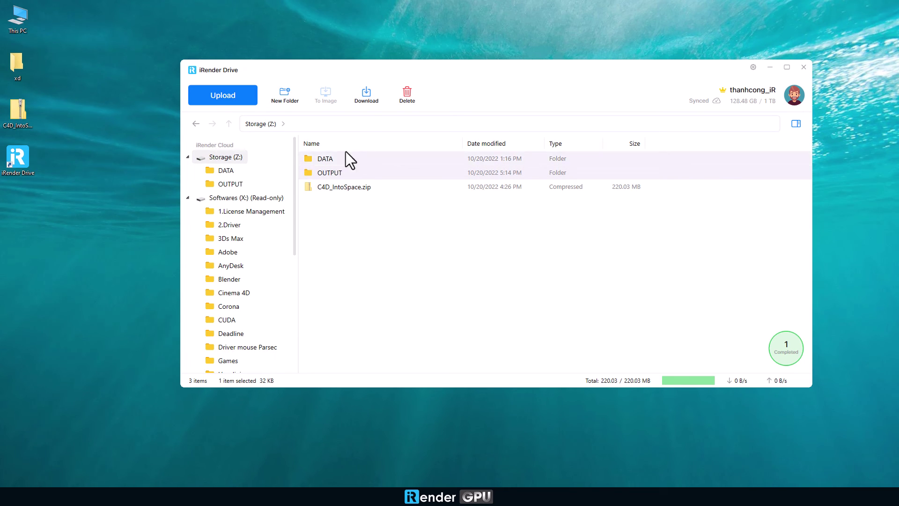
left_click(362, 99)
left_click(217, 171)
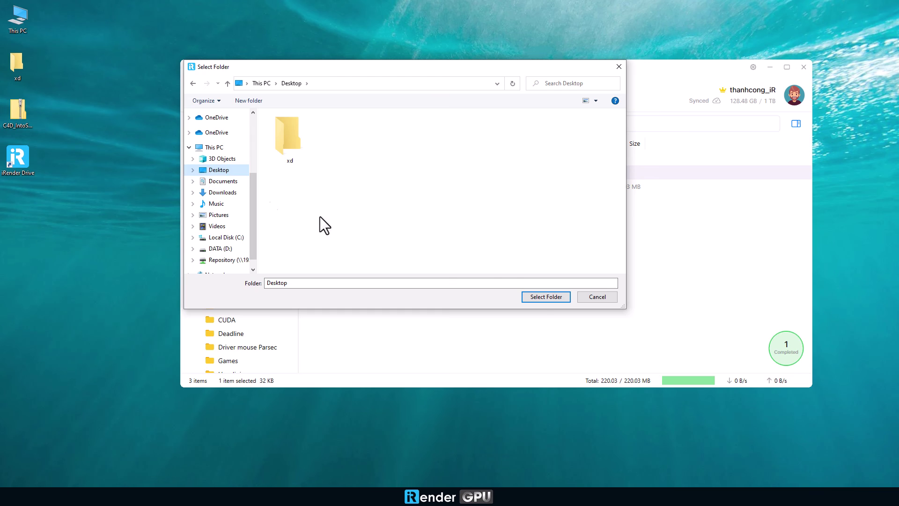
left_click(543, 297)
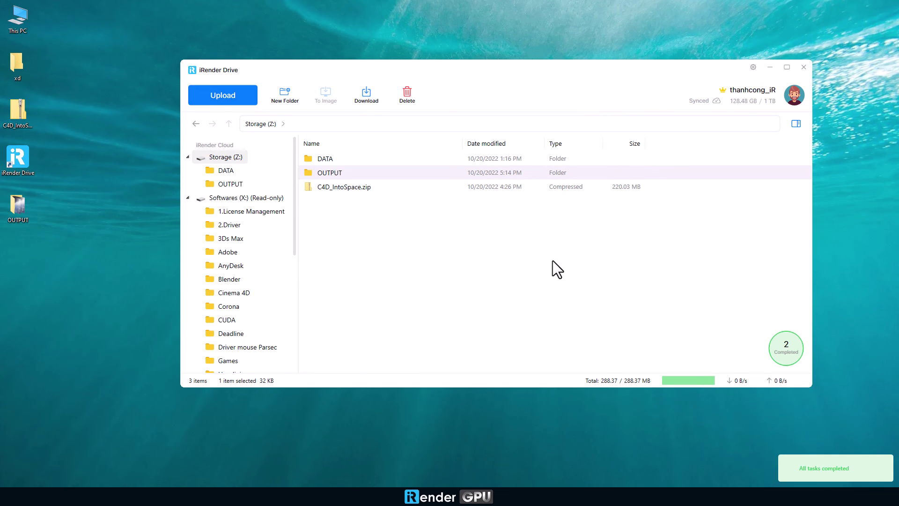
left_click(768, 71)
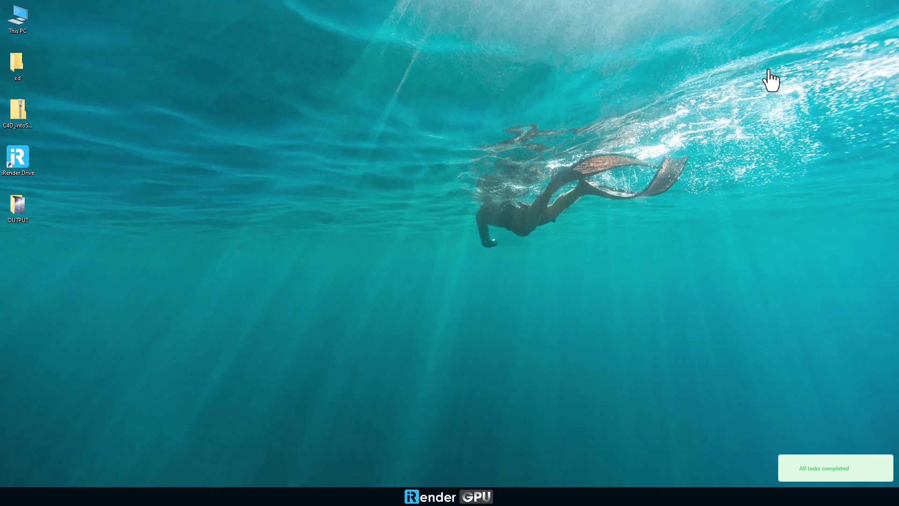
double_click(14, 212)
left_click(110, 148)
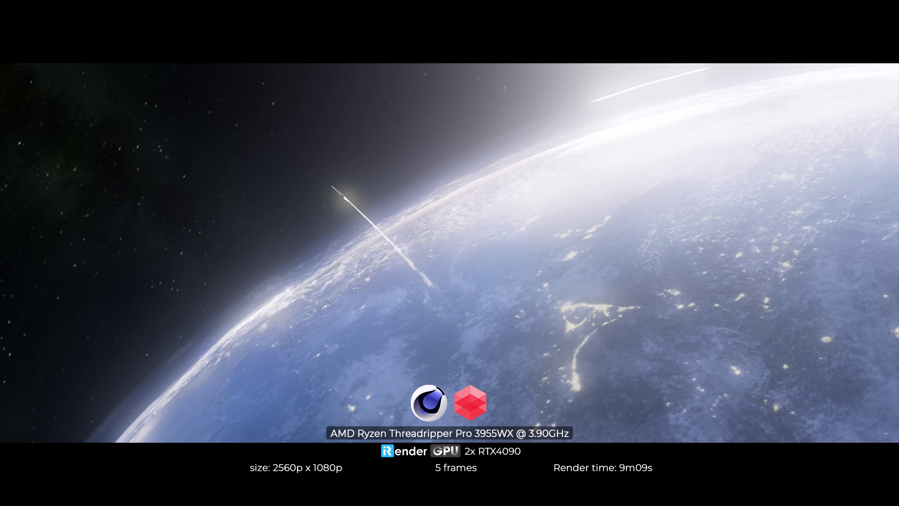